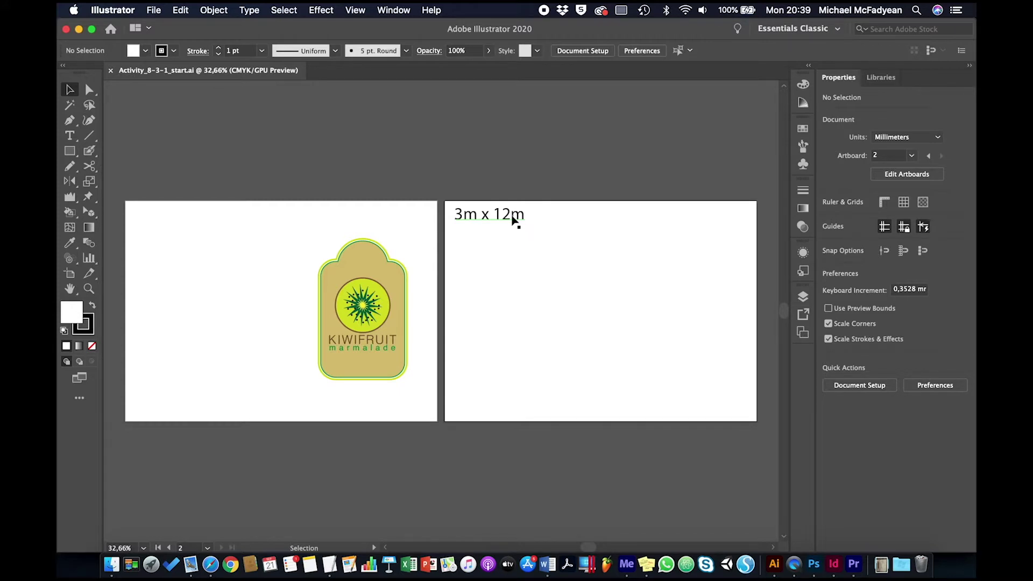
Step: Add the lines 10%, 30cm x 120cm, 1cm bleed and 2cm margin below 3m x 12m in the note
{"action": "double_click", "coordinate": [514, 221]}
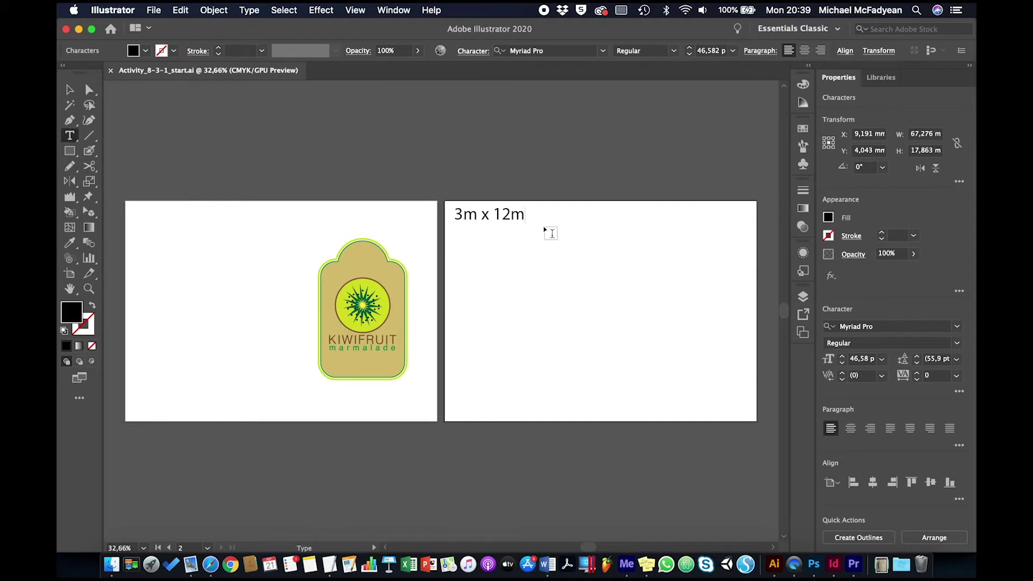
{"action": "key", "text": "Return"}
{"action": "type", "text": "10%"}
{"action": "key", "text": "Return"}
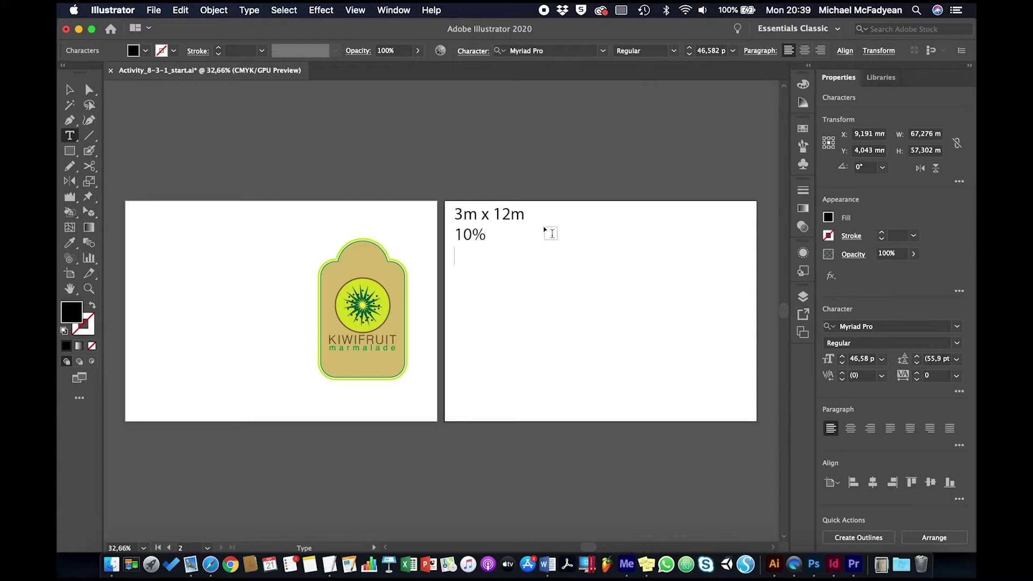
{"action": "type", "text": "30cm x 120cm"}
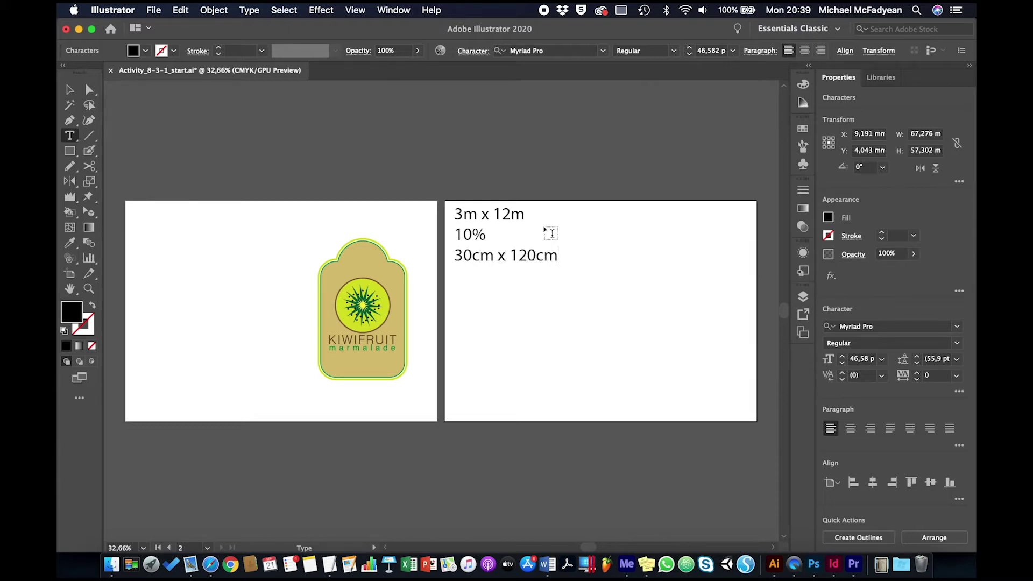
{"action": "key", "text": "Return"}
{"action": "type", "text": "1cm bleed"}
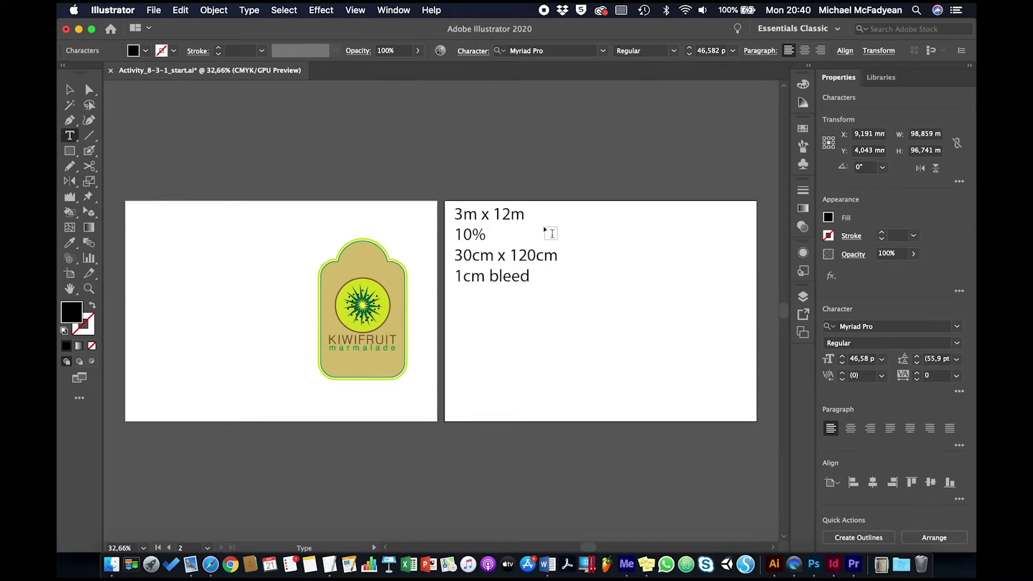
{"action": "type", "text": "2cm margin"}
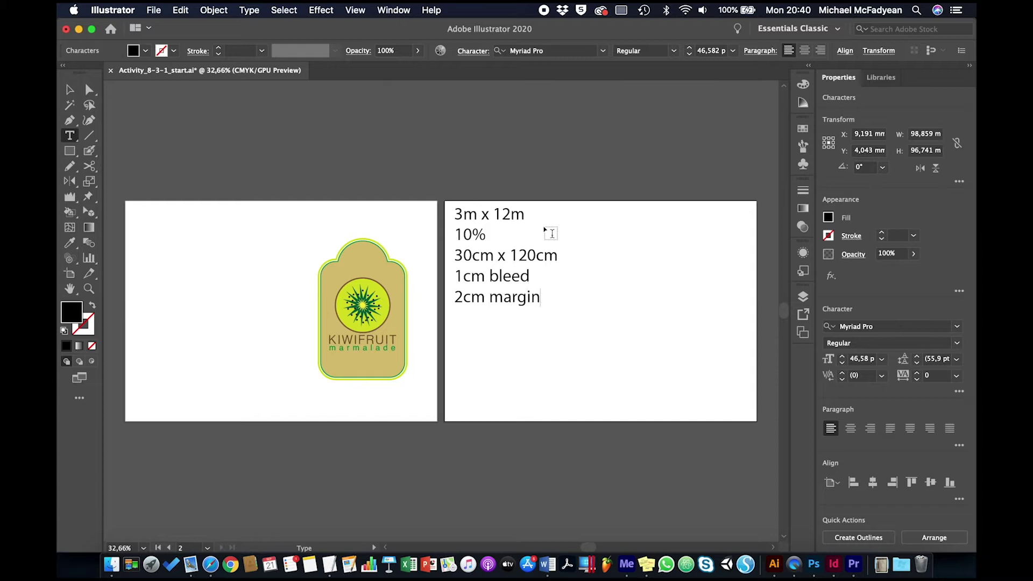
Step: Finish editing the note and add a new artboard with the Artboard tool
{"action": "left_click", "coordinate": [70, 90]}
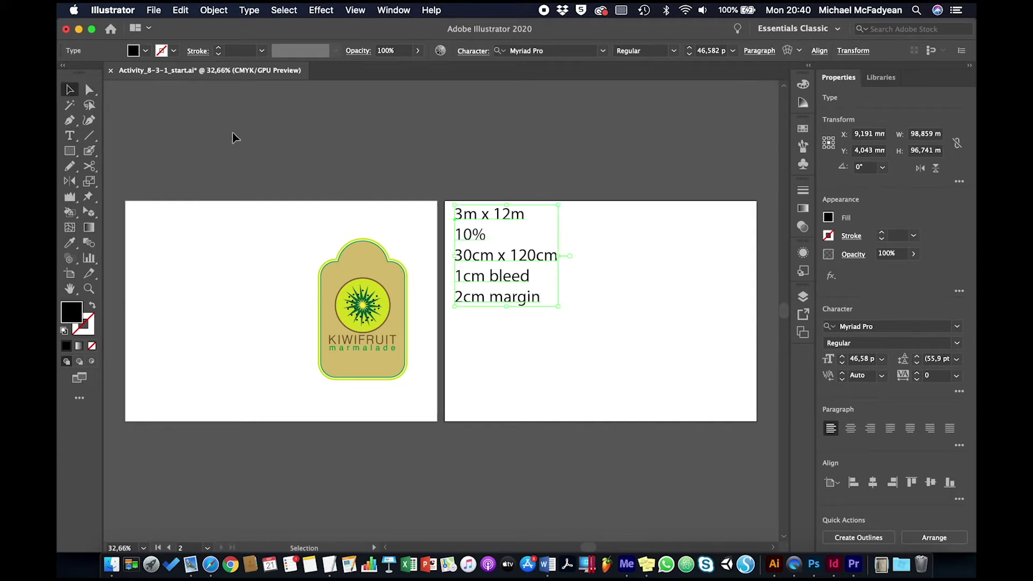
{"action": "left_click", "coordinate": [240, 140]}
{"action": "left_click", "coordinate": [70, 273]}
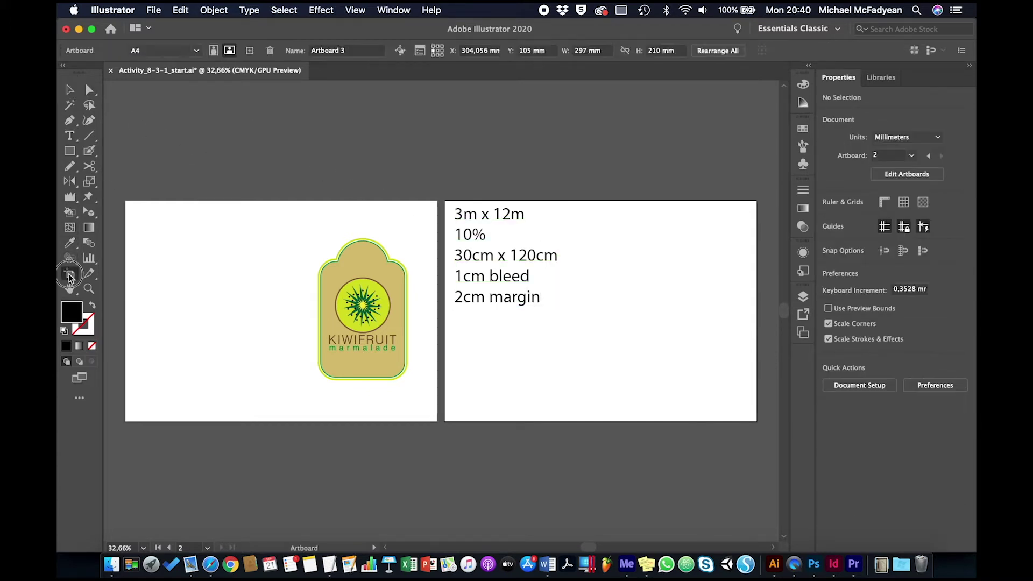
{"action": "left_click", "coordinate": [250, 50]}
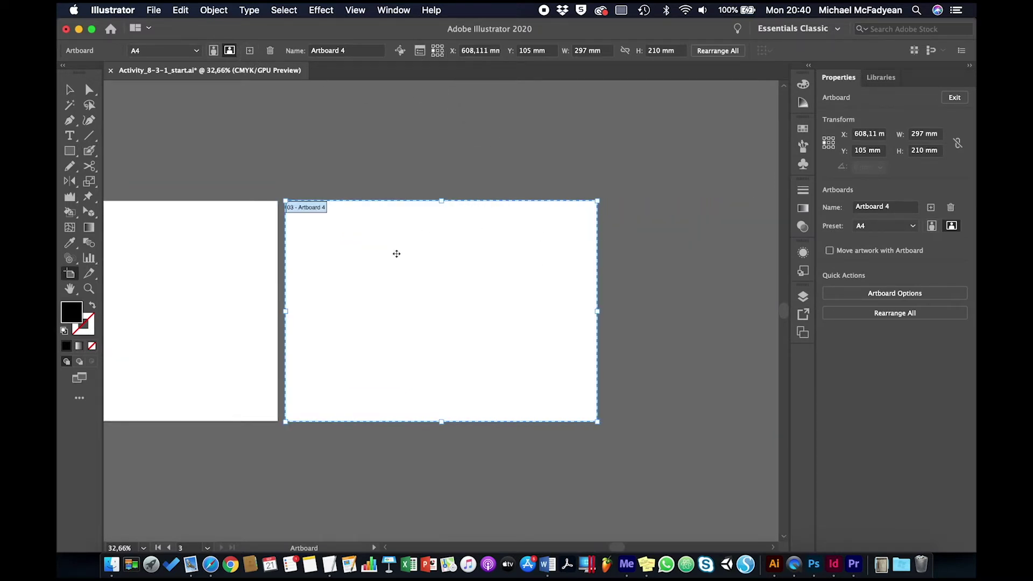
Step: Size the new artboard to 120cm by 30cm and drag it right of the others
{"action": "left_click", "coordinate": [602, 51]}
{"action": "type", "text": "120c"}
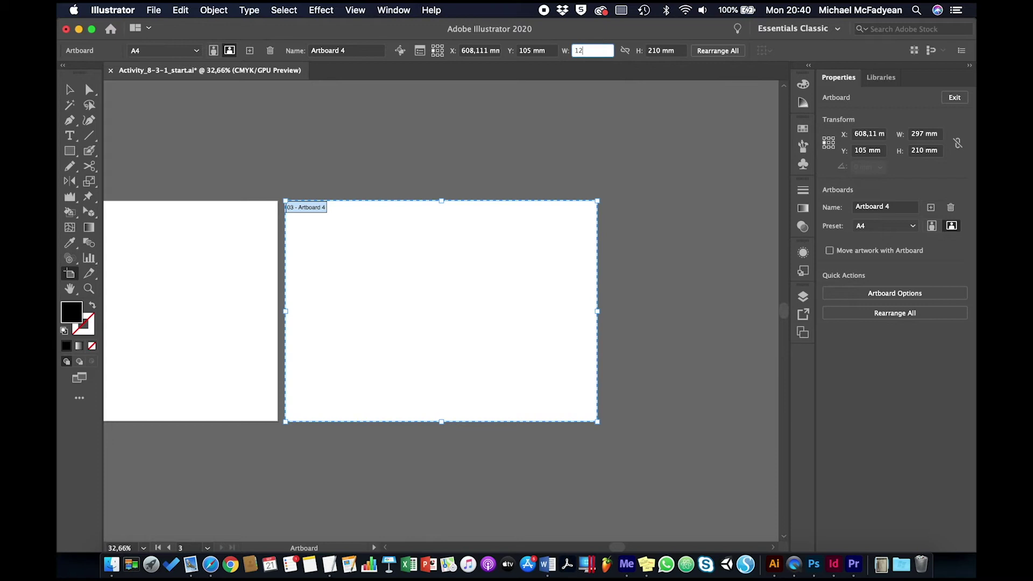
{"action": "type", "text": "m"}
{"action": "key", "text": "Tab"}
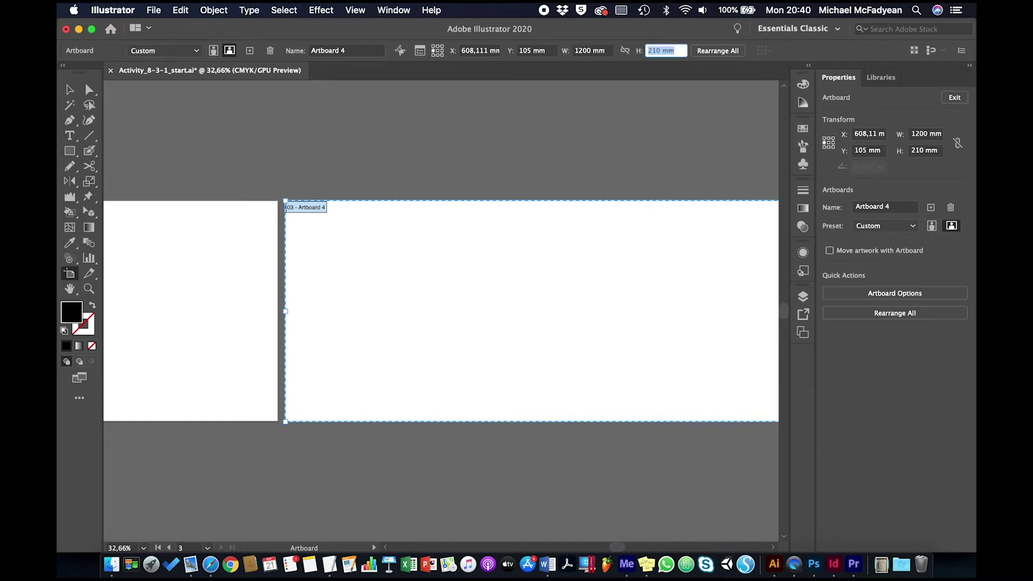
{"action": "type", "text": "30cm"}
{"action": "key", "text": "Tab"}
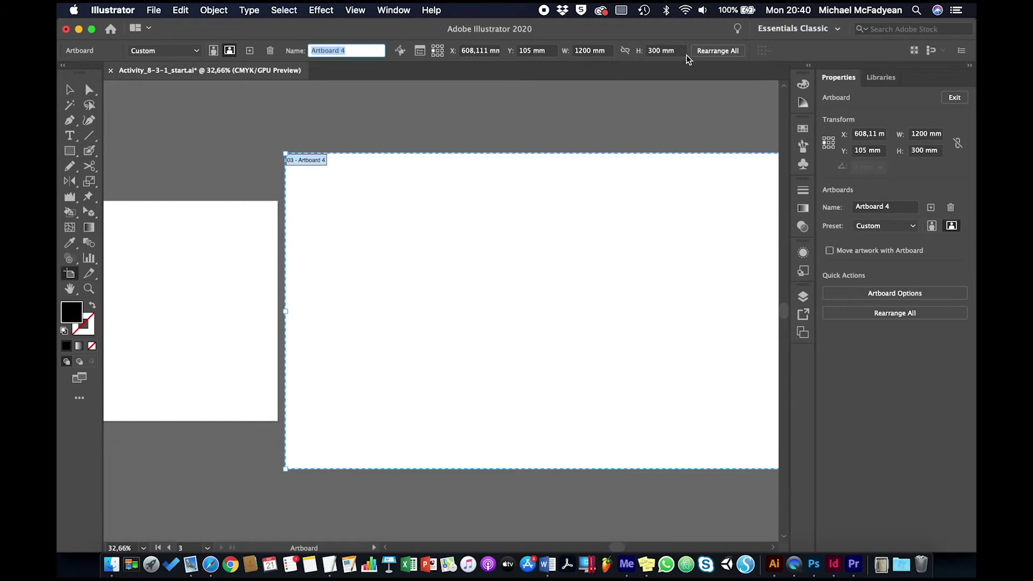
{"action": "left_click_drag", "start_coordinate": [331, 186], "coordinate": [392, 233]}
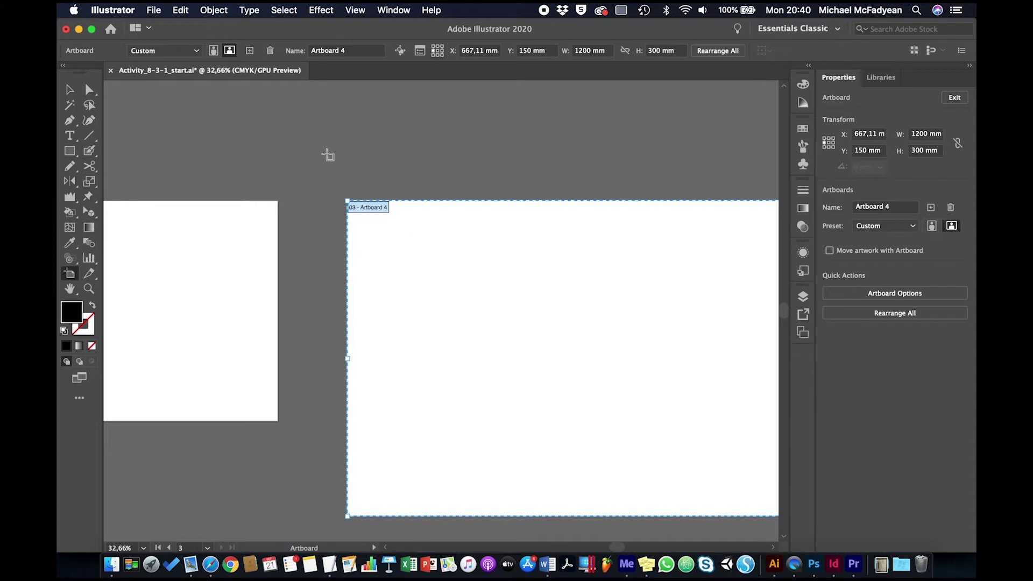
Step: Set a 10 mm bleed on all sides in Document Setup and leave artboard editing
{"action": "left_click", "coordinate": [154, 11]}
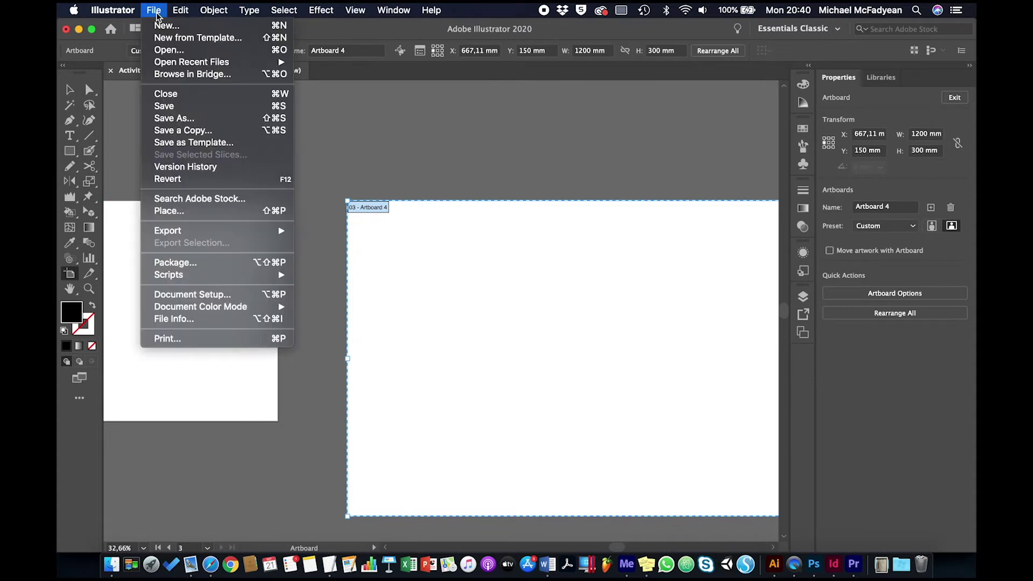
{"action": "left_click", "coordinate": [221, 297]}
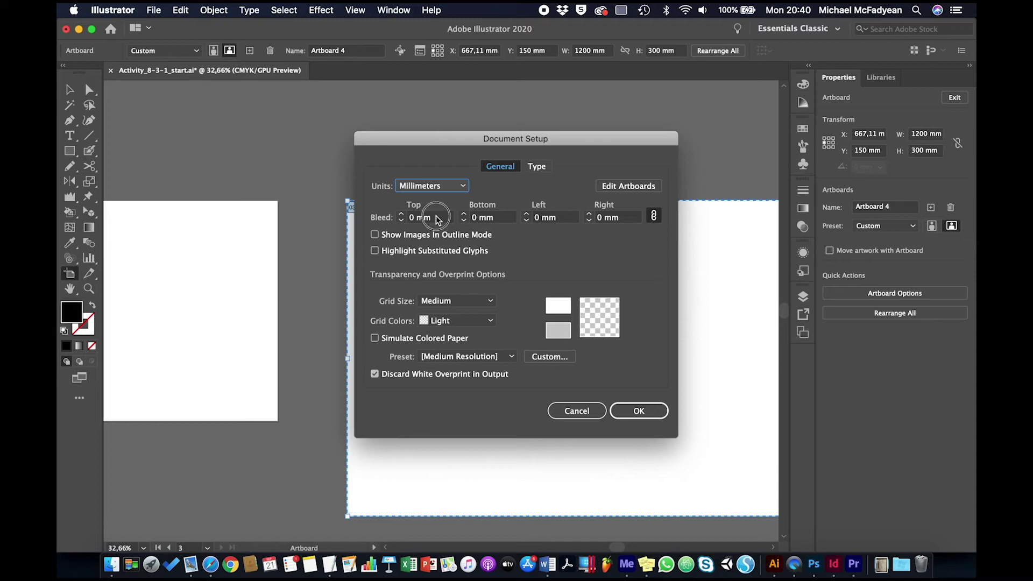
{"action": "left_click", "coordinate": [437, 218]}
{"action": "type", "text": "10"}
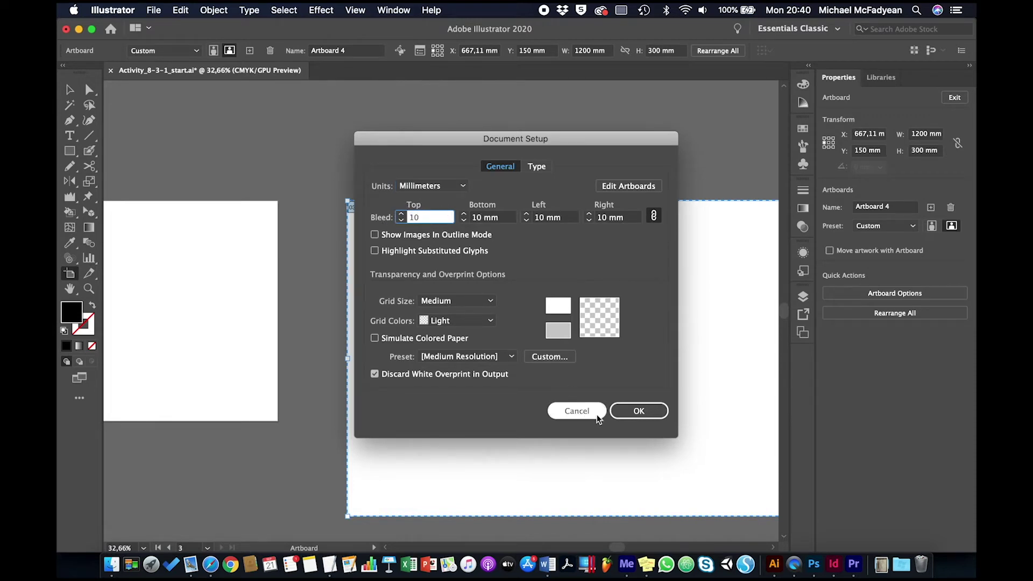
{"action": "left_click", "coordinate": [624, 414]}
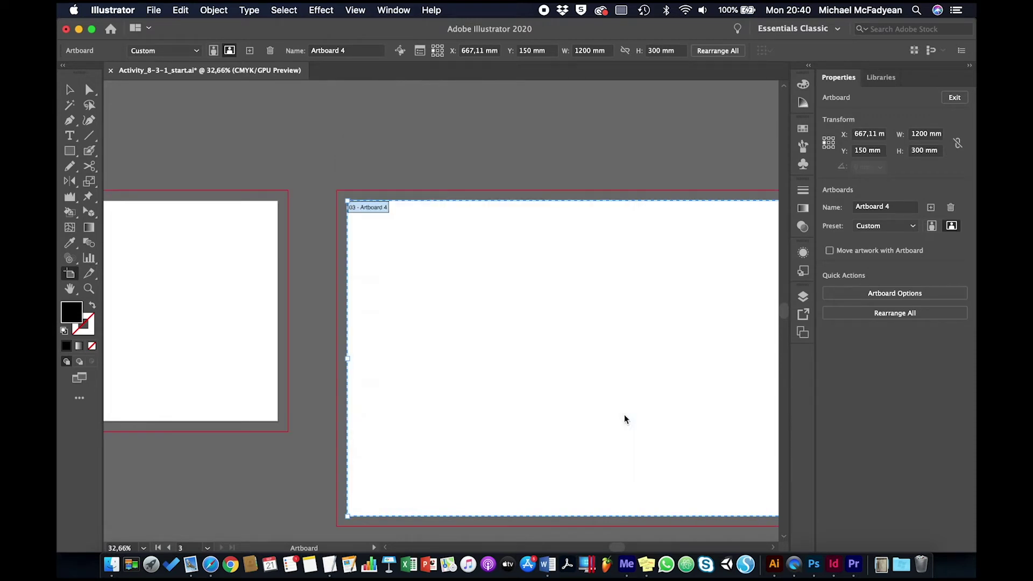
{"action": "left_click", "coordinate": [69, 89]}
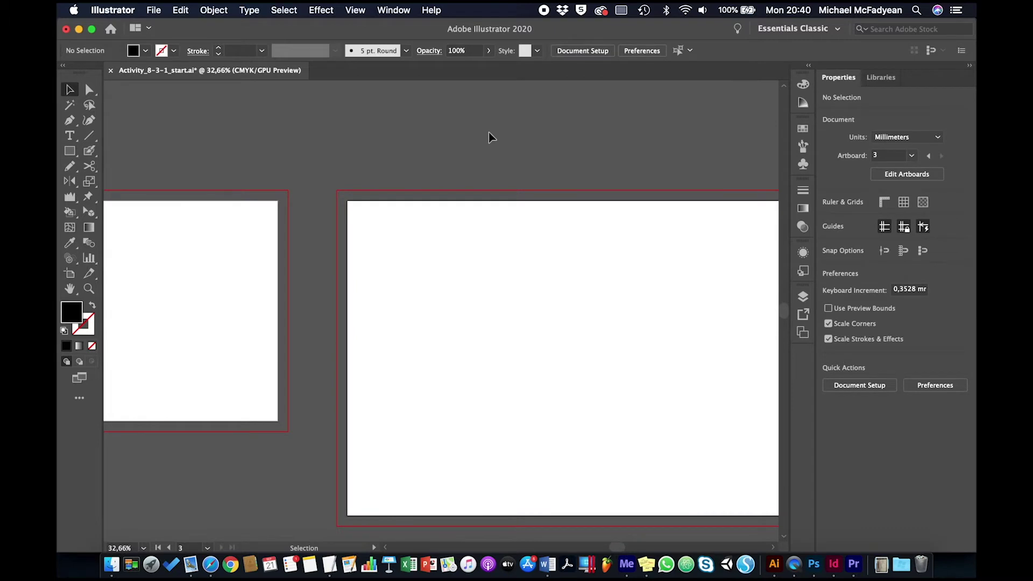
Step: Show rulers, unlock guides and place a horizontal guide at 10 mm on the billboard
{"action": "left_click", "coordinate": [884, 202]}
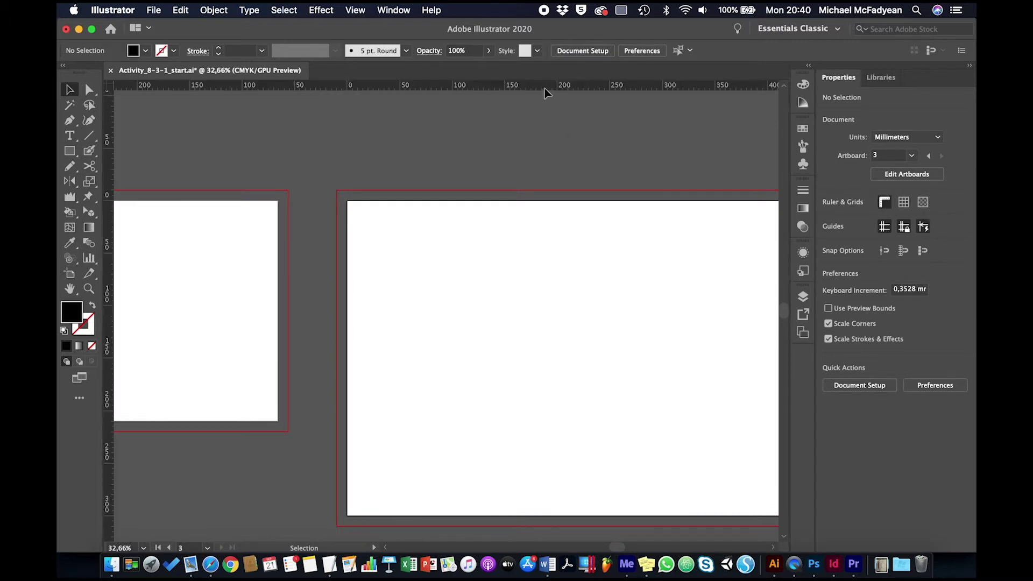
{"action": "left_click_drag", "start_coordinate": [541, 85], "coordinate": [545, 209]}
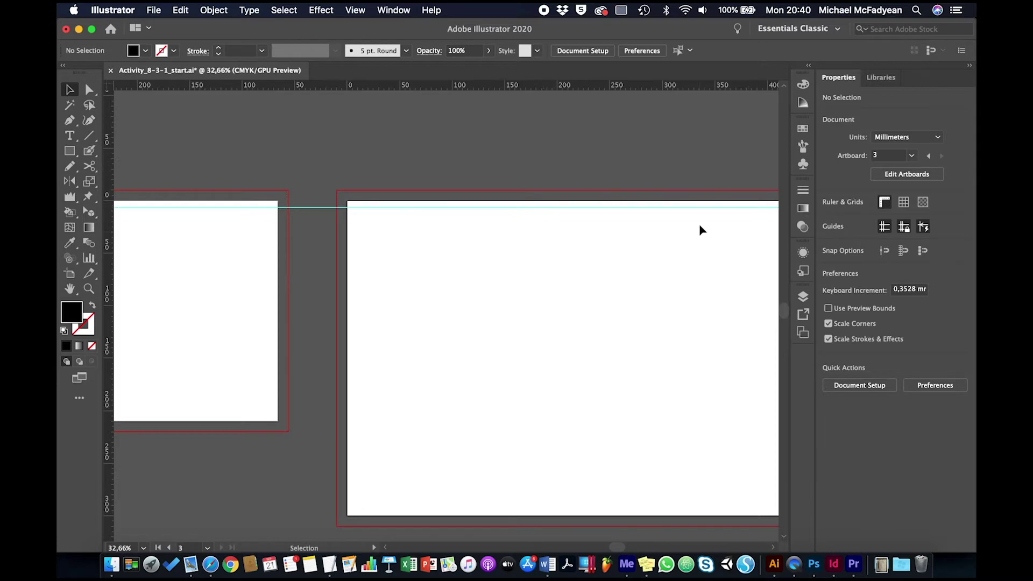
{"action": "left_click", "coordinate": [902, 226]}
{"action": "left_click", "coordinate": [709, 206]}
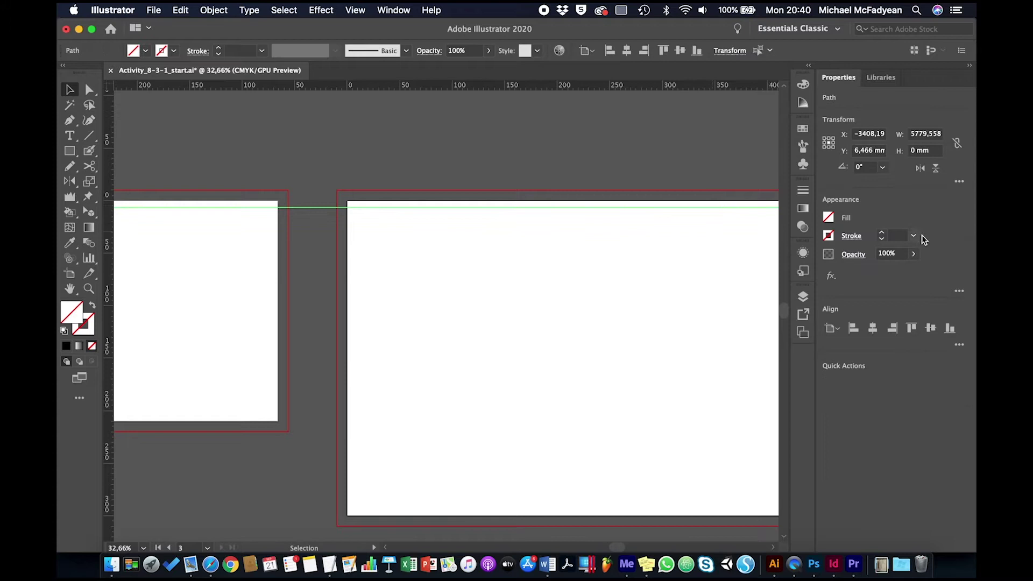
{"action": "left_click", "coordinate": [870, 151]}
{"action": "type", "text": "10"}
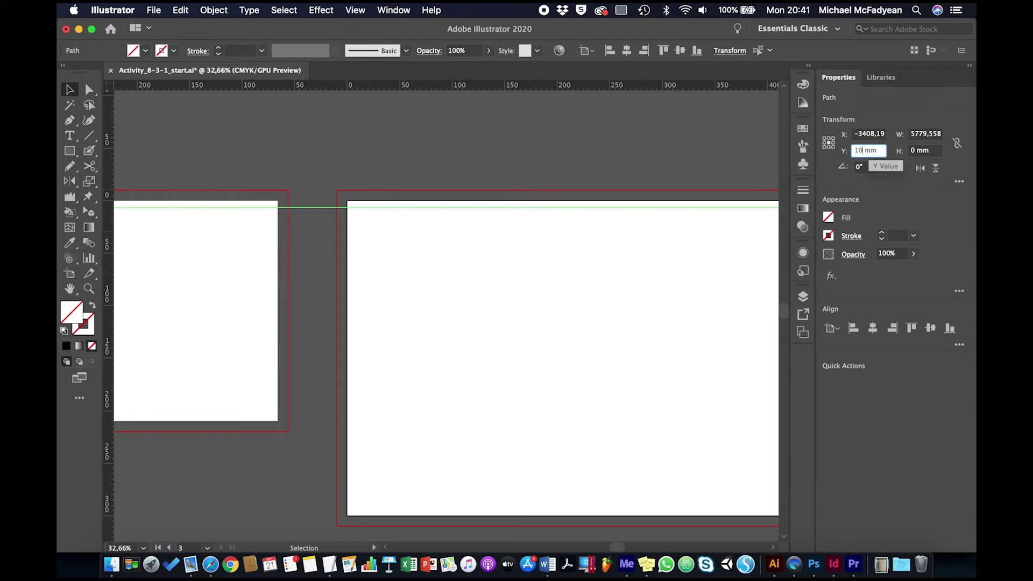
{"action": "key", "text": "Return"}
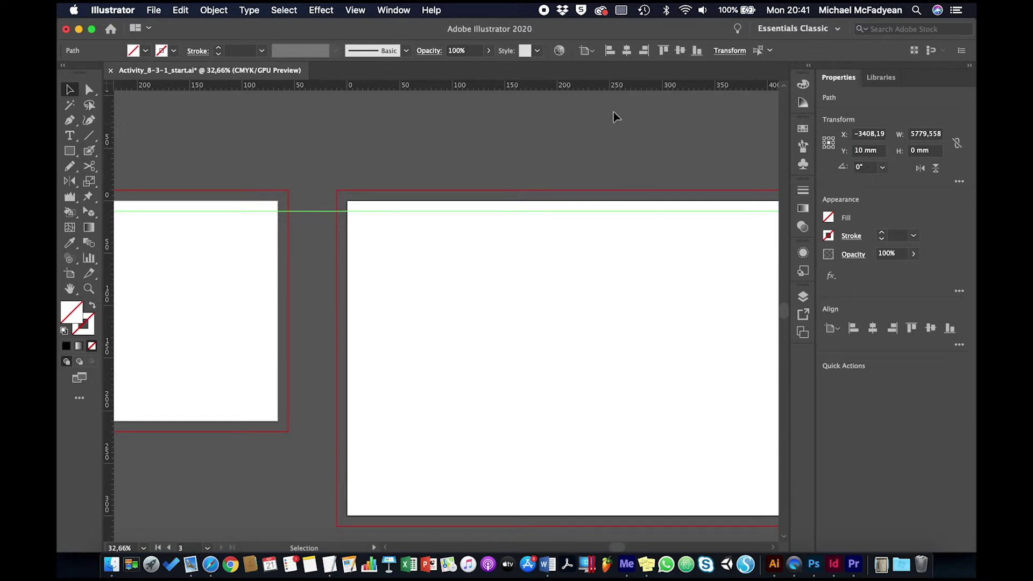
Step: Add a horizontal guide at 280 mm, move the top one to 20 mm, and add a left vertical guide
{"action": "left_click_drag", "start_coordinate": [613, 85], "coordinate": [604, 307]}
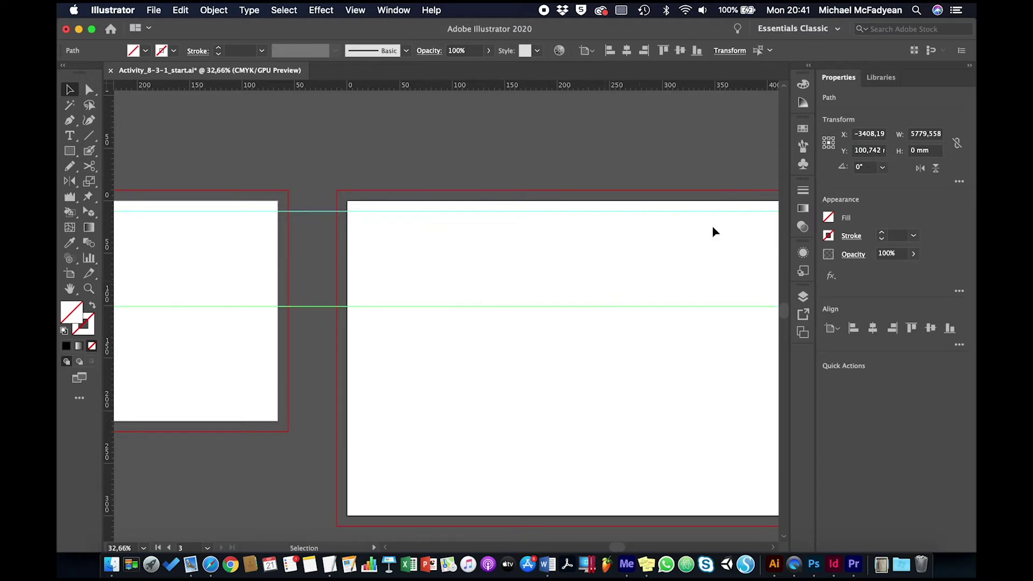
{"action": "left_click", "coordinate": [866, 151]}
{"action": "type", "text": "280"}
{"action": "key", "text": "Return"}
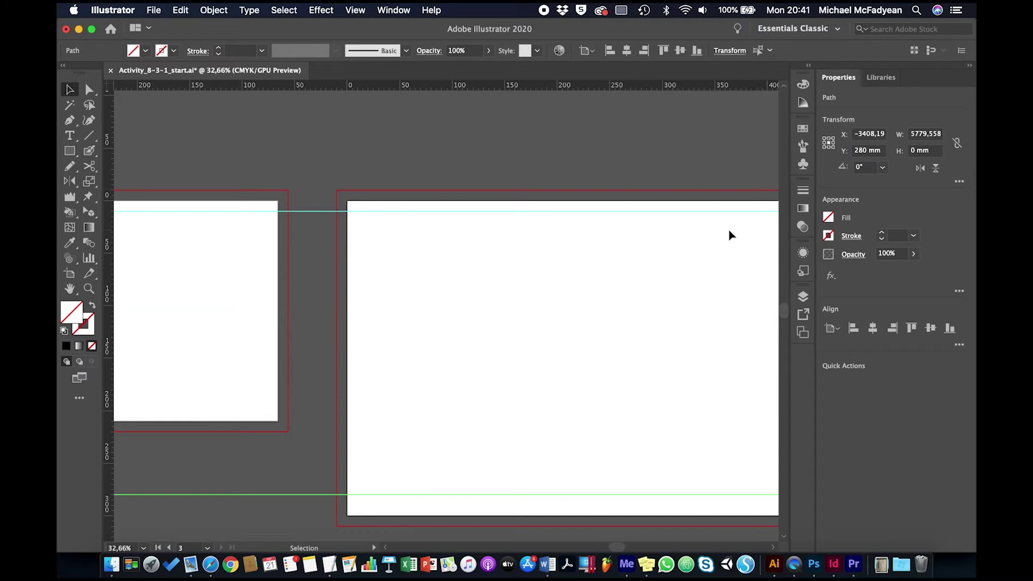
{"action": "left_click", "coordinate": [745, 211]}
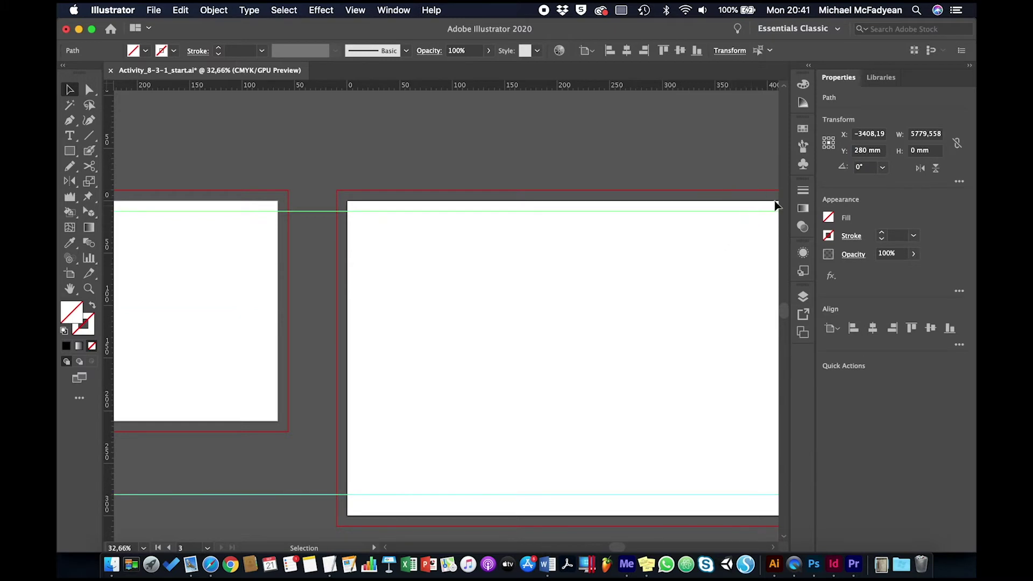
{"action": "left_click", "coordinate": [859, 151]}
{"action": "type", "text": "20"}
{"action": "key", "text": "Return"}
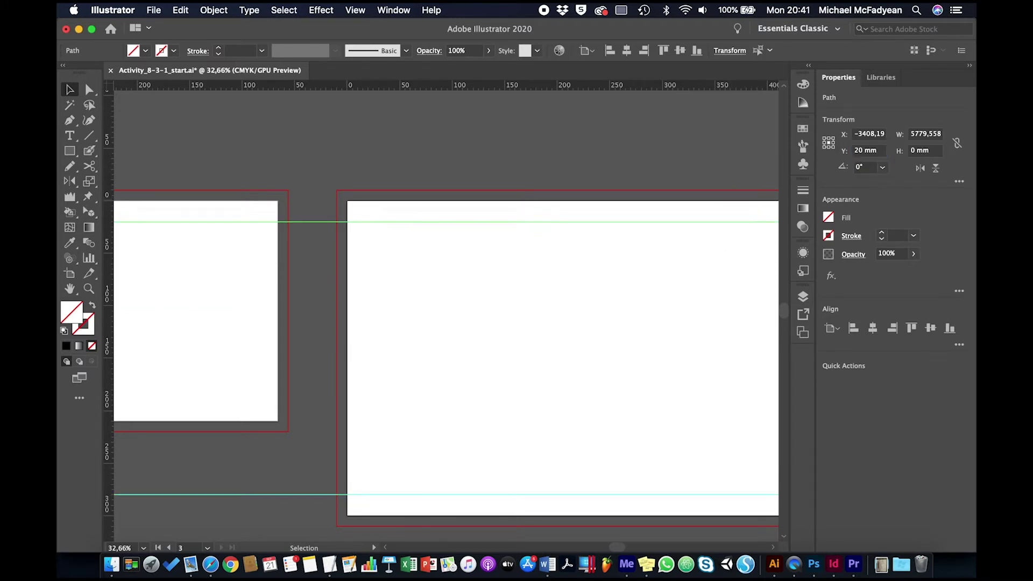
{"action": "left_click", "coordinate": [331, 262]}
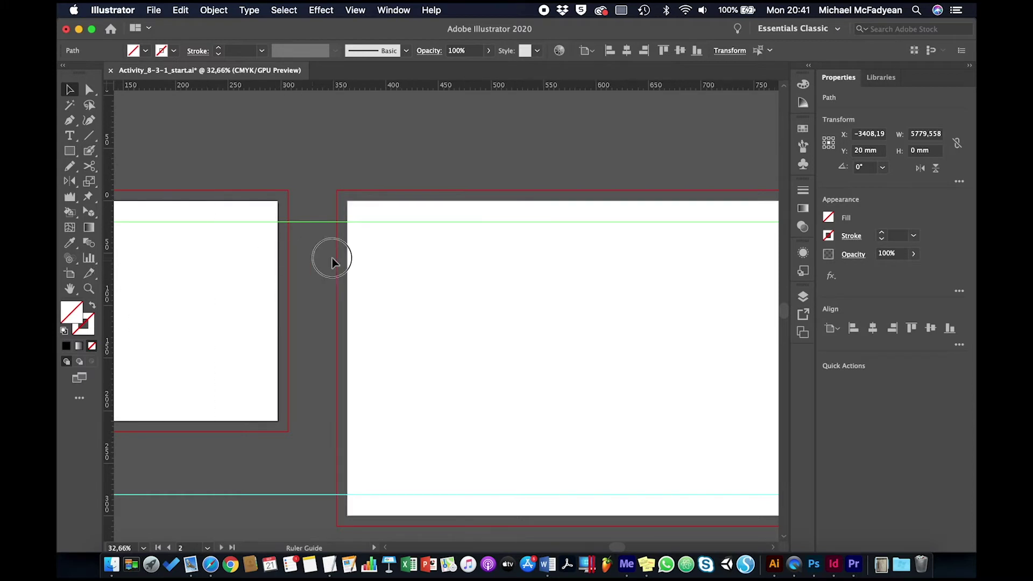
{"action": "left_click_drag", "start_coordinate": [107, 262], "coordinate": [378, 264]}
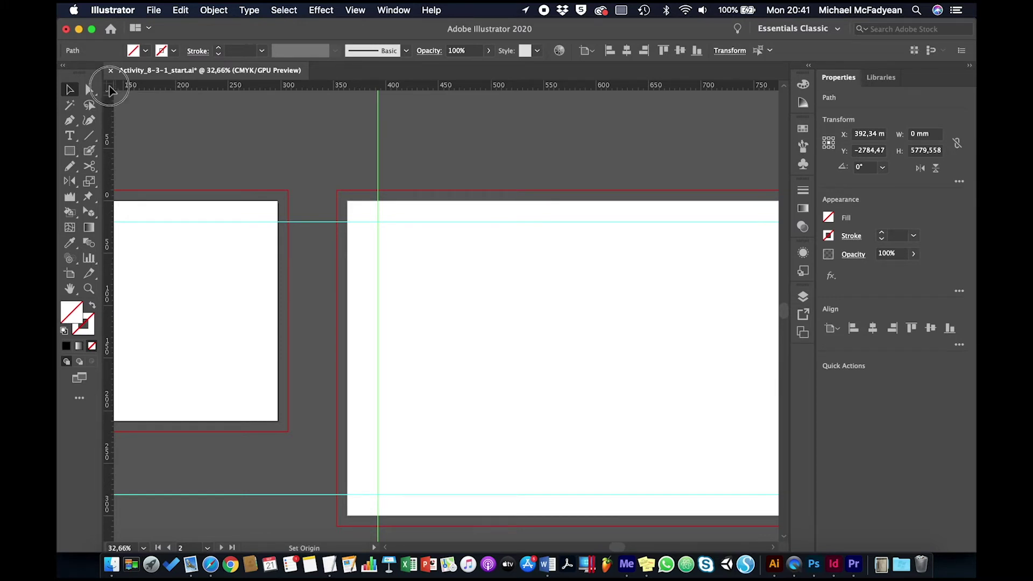
Step: Move the left vertical guide to X 20 mm
{"action": "left_click", "coordinate": [513, 260]}
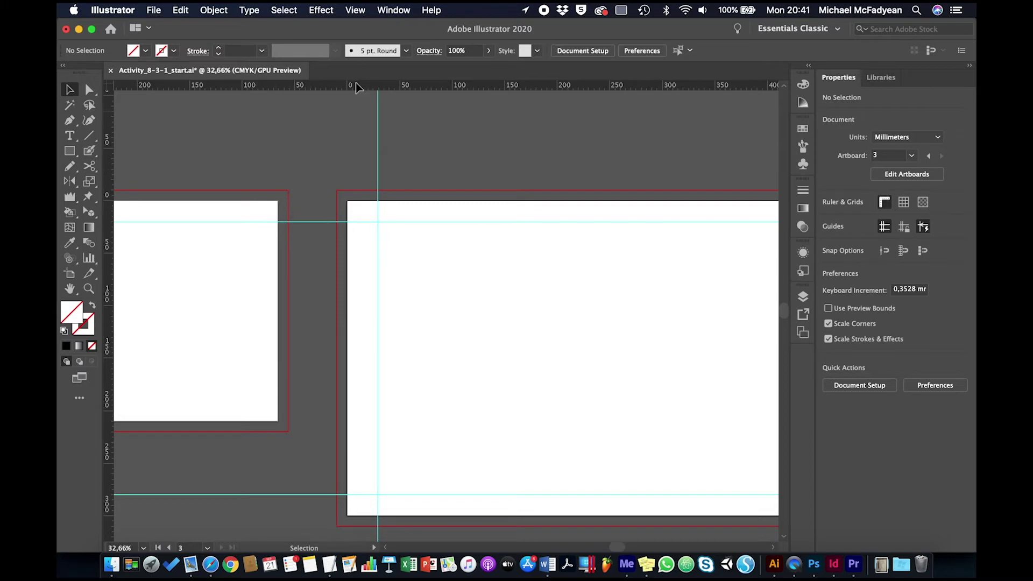
{"action": "left_click", "coordinate": [382, 263]}
{"action": "left_click", "coordinate": [376, 278]}
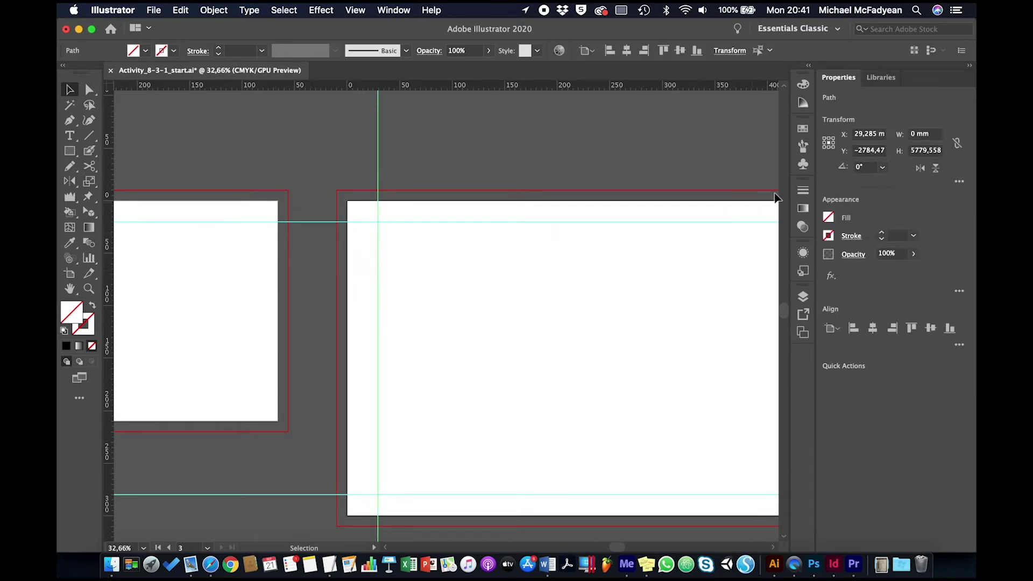
{"action": "left_click", "coordinate": [866, 134]}
{"action": "type", "text": "20"}
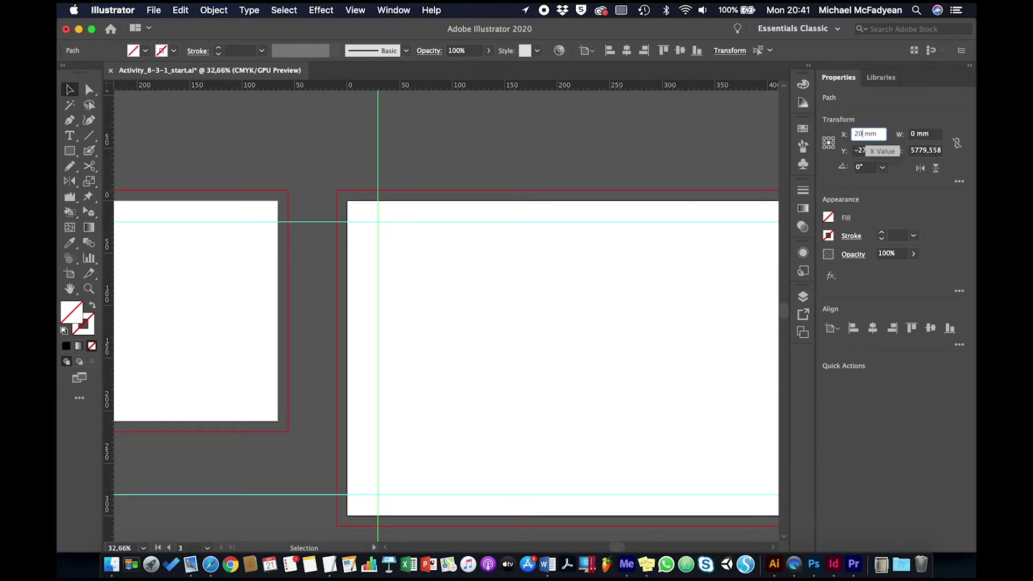
{"action": "key", "text": "Return"}
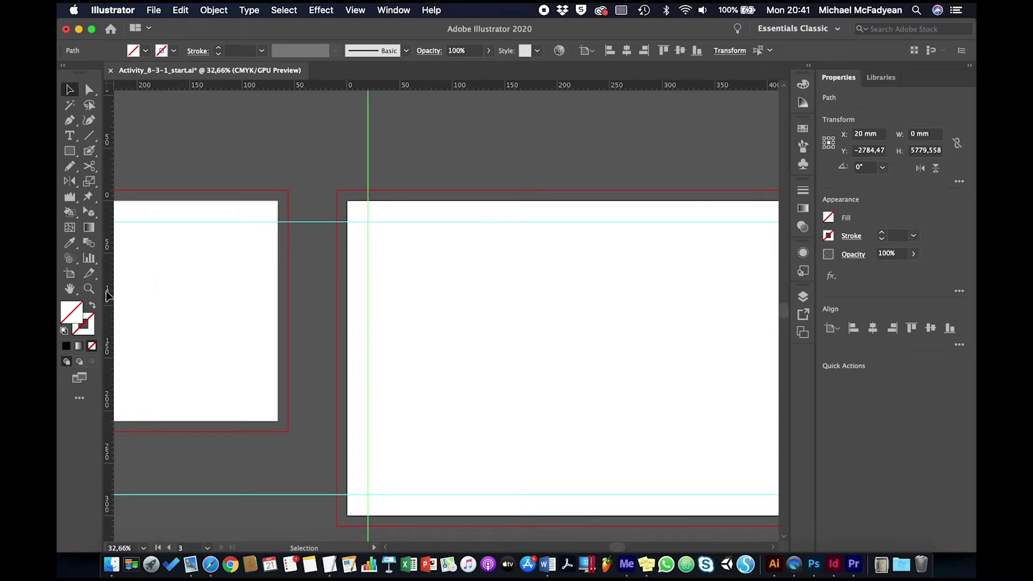
Step: Add a second vertical guide and set its X position to 1180 mm
{"action": "left_click_drag", "start_coordinate": [110, 297], "coordinate": [520, 304]}
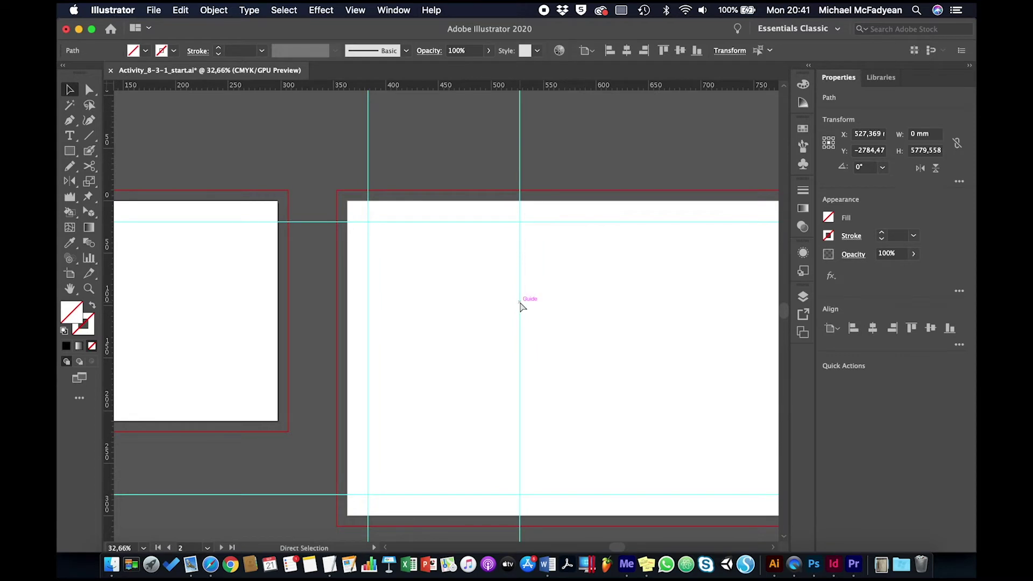
{"action": "key", "text": "super+0"}
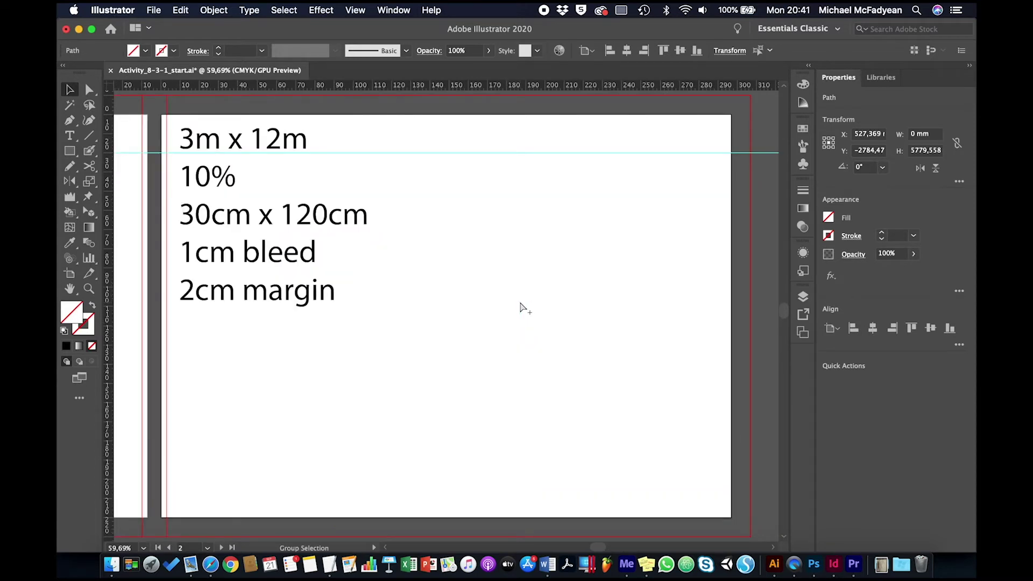
{"action": "key", "text": "super+alt+0"}
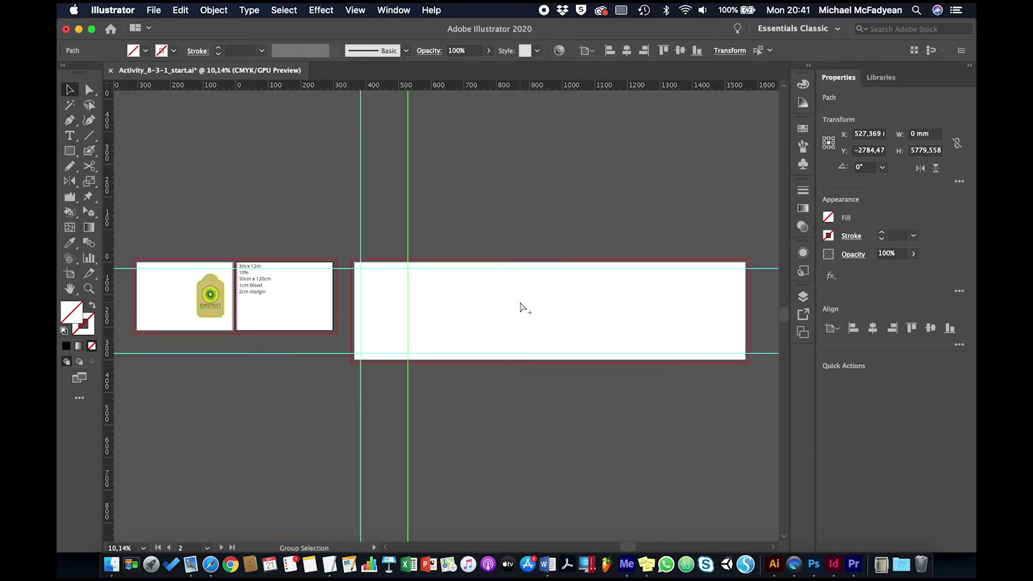
{"action": "left_click", "coordinate": [863, 133]}
{"action": "type", "text": "1180"}
{"action": "key", "text": "Return"}
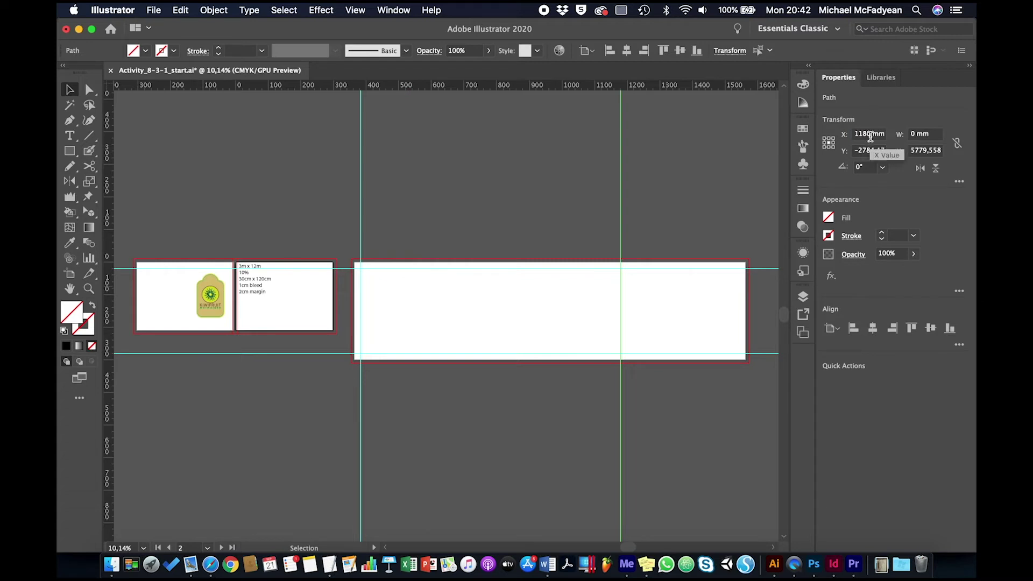
Step: Reposition the right-hand vertical guide to 1180 mm and lock all guides
{"action": "left_click", "coordinate": [475, 307]}
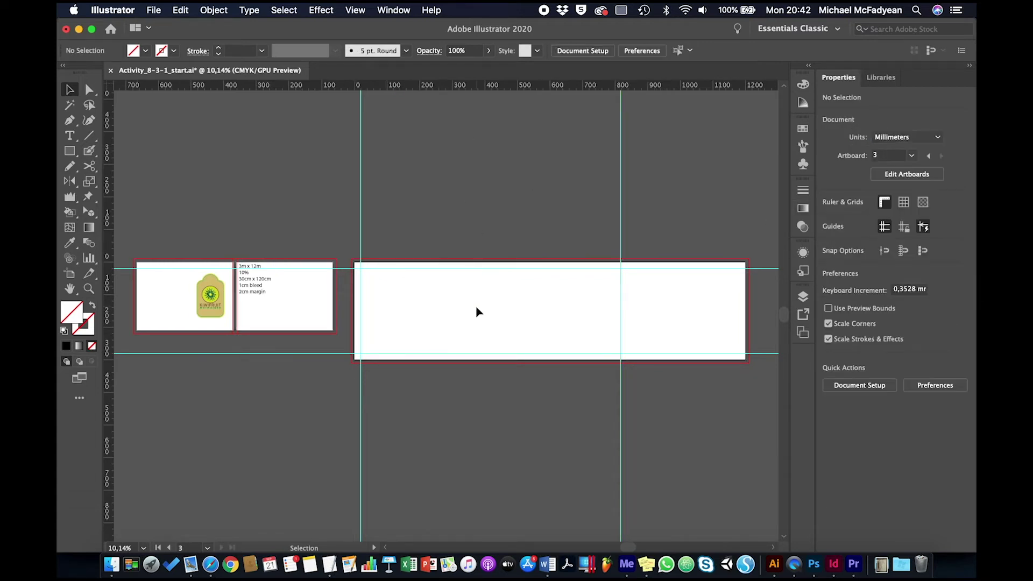
{"action": "left_click", "coordinate": [623, 202]}
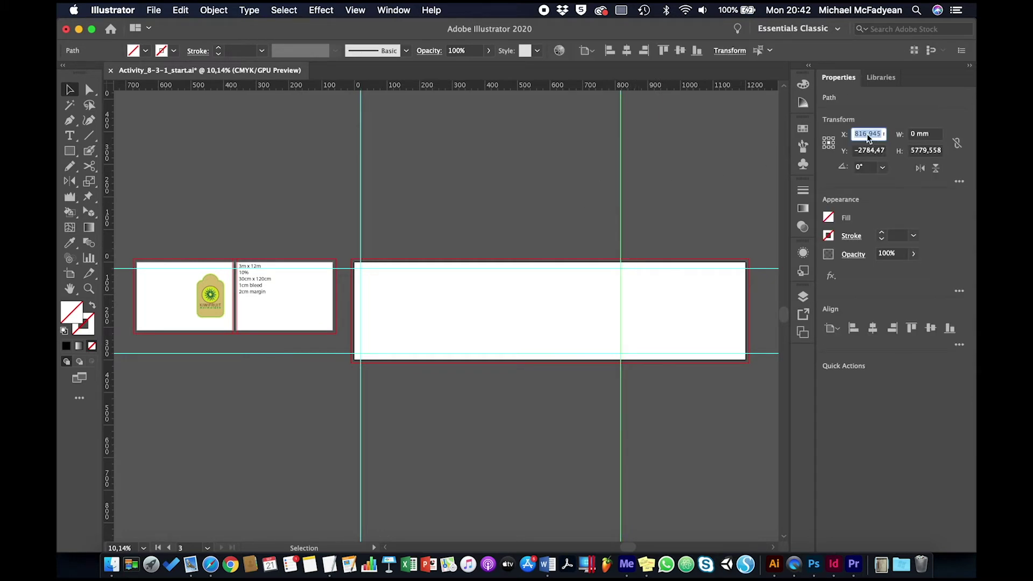
{"action": "type", "text": "111"}
{"action": "key", "text": "Return"}
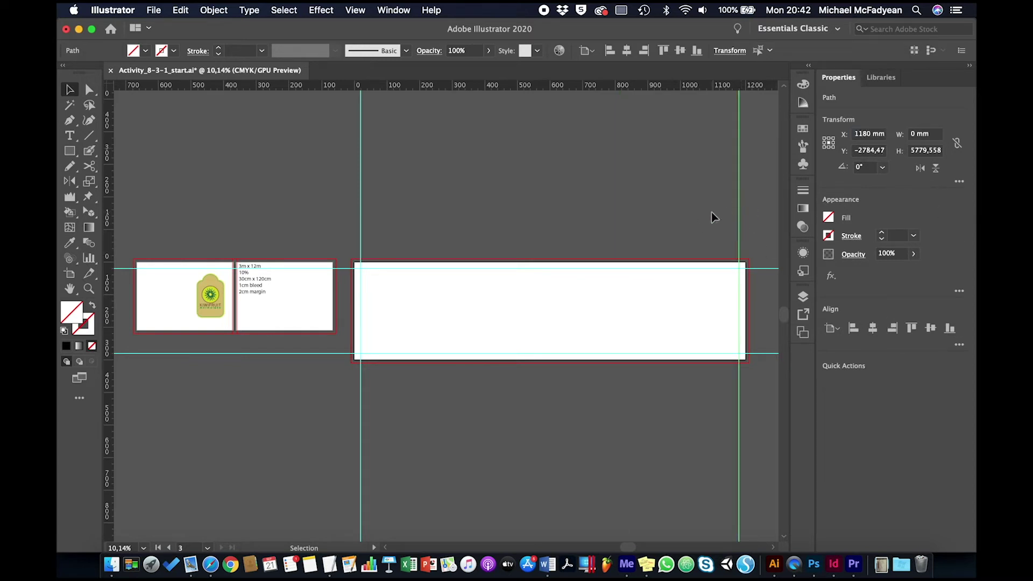
{"action": "left_click", "coordinate": [712, 216]}
{"action": "left_click", "coordinate": [906, 230]}
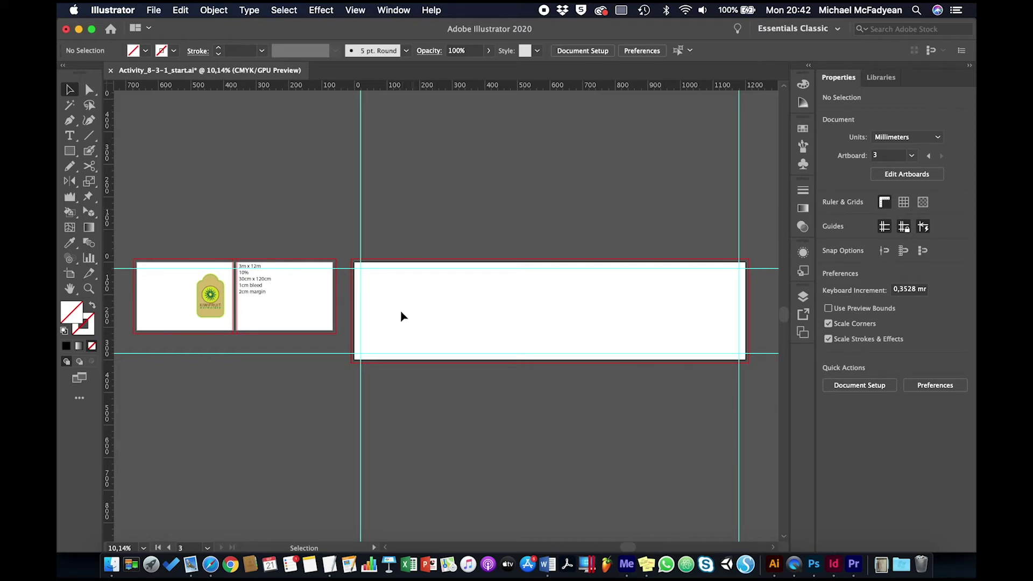
Step: Place Activity_8-3-1_Image.jpg across the billboard artboard and nudge it upward
{"action": "left_click", "coordinate": [156, 12]}
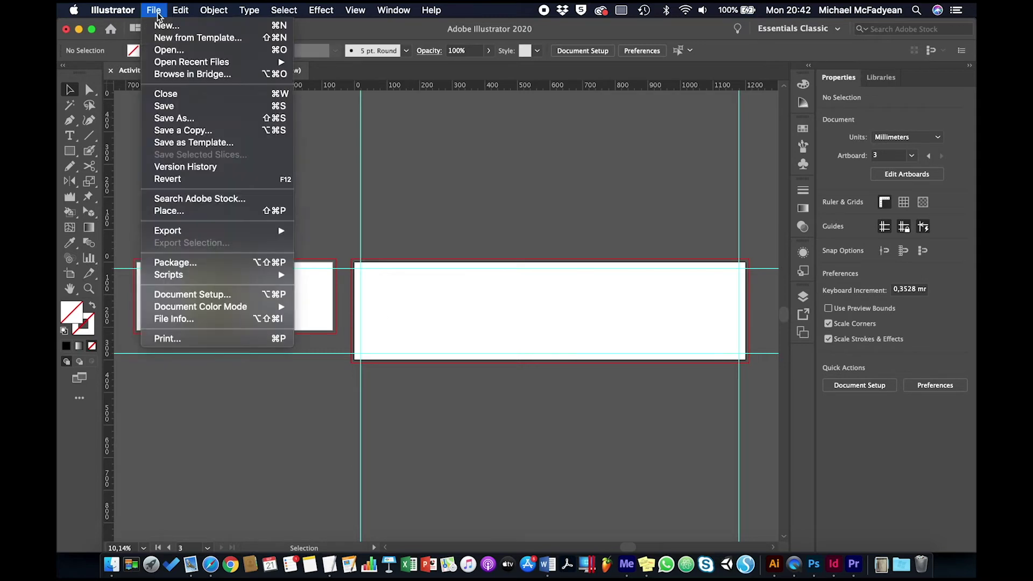
{"action": "left_click", "coordinate": [214, 211]}
{"action": "left_click", "coordinate": [425, 123]}
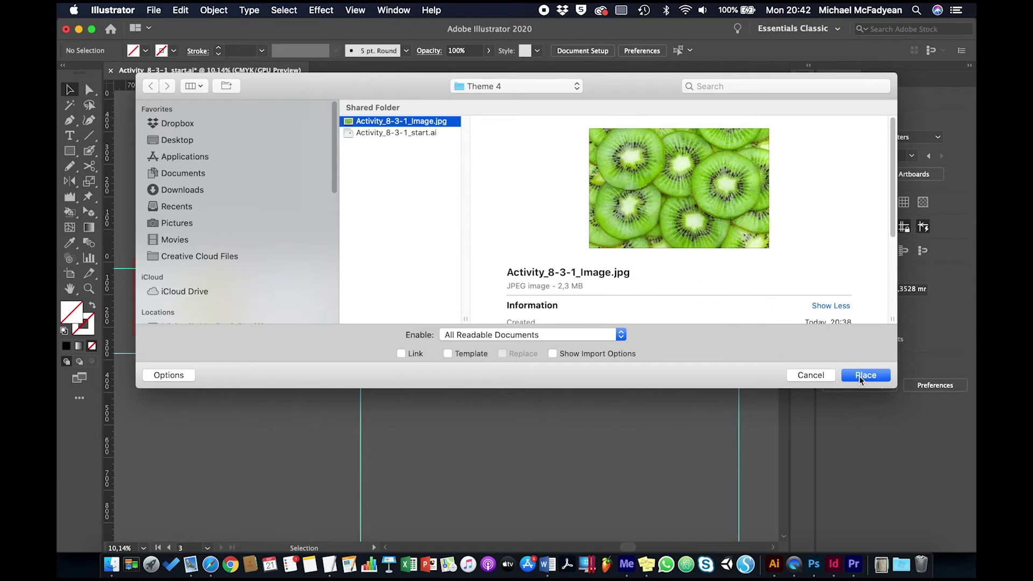
{"action": "left_click", "coordinate": [864, 375]}
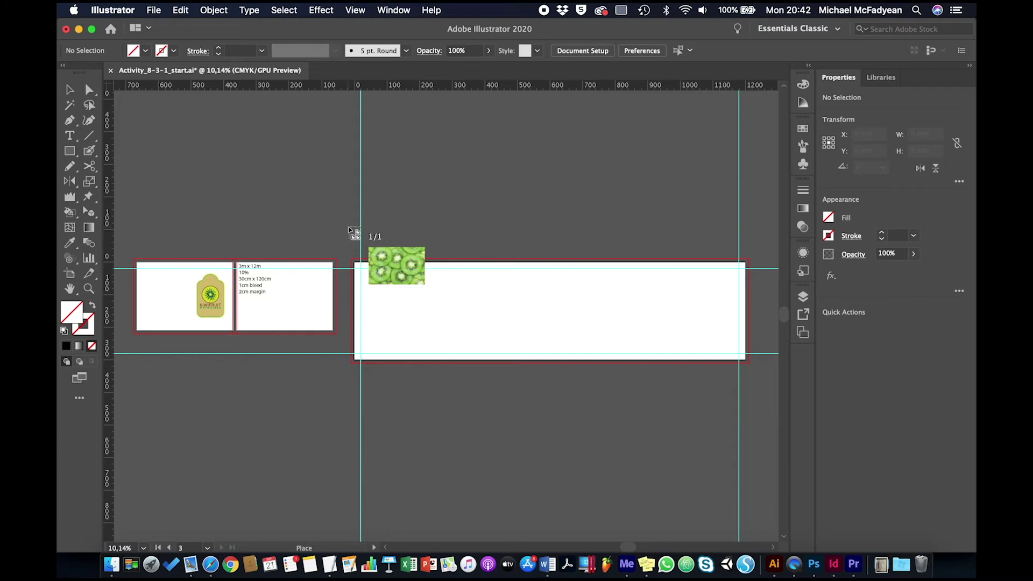
{"action": "left_click_drag", "start_coordinate": [352, 227], "coordinate": [756, 493]}
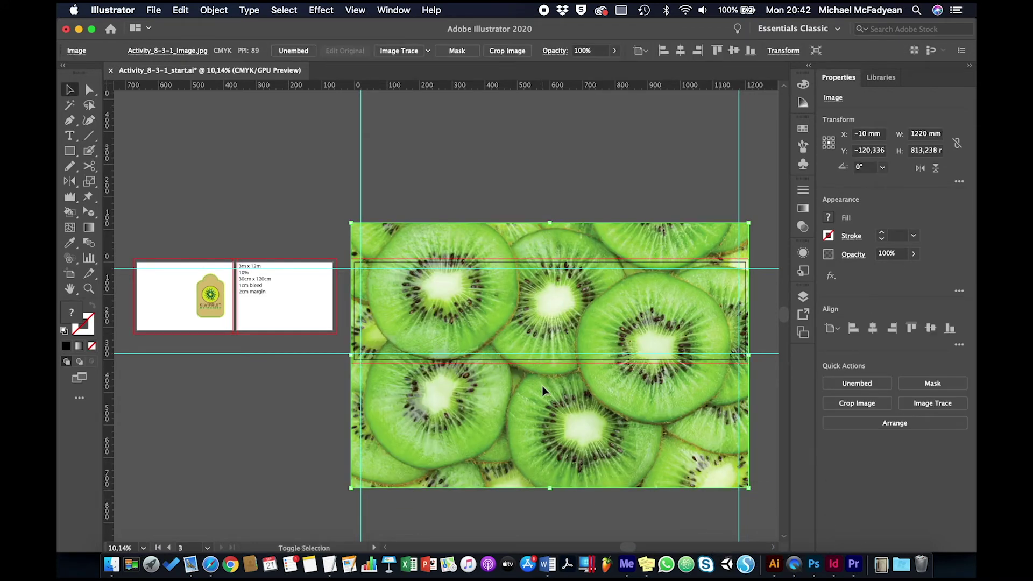
{"action": "key", "text": "shift+Up"}
{"action": "key", "text": "shift+Up"}
{"action": "key", "text": "shift+Up"}
{"action": "key", "text": "shift+Up"}
{"action": "key", "text": "shift+Up"}
{"action": "key", "text": "shift+Up"}
{"action": "key", "text": "shift+Up"}
{"action": "key", "text": "shift+Up"}
{"action": "key", "text": "shift+Up"}
{"action": "key", "text": "shift+Up"}
{"action": "key", "text": "shift+Up"}
{"action": "key", "text": "shift+Up"}
{"action": "key", "text": "shift+Up"}
{"action": "key", "text": "shift+Up"}
{"action": "key", "text": "shift+Up"}
{"action": "key", "text": "shift+Up"}
{"action": "key", "text": "shift+Up"}
{"action": "key", "text": "shift+Up"}
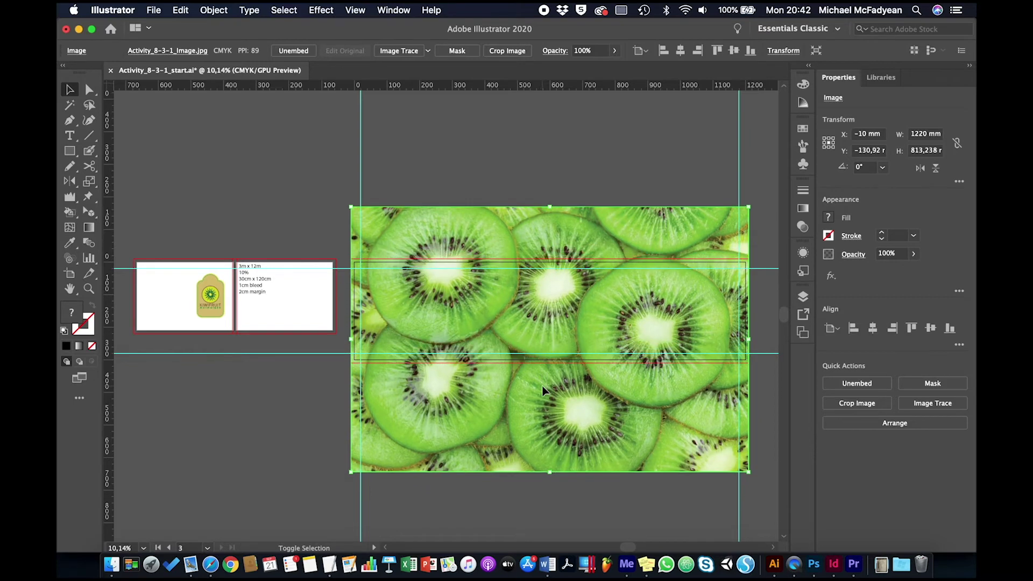
{"action": "key", "text": "shift+Up"}
{"action": "key", "text": "shift+Up"}
{"action": "key", "text": "shift+Up"}
{"action": "key", "text": "shift+Up"}
{"action": "key", "text": "shift+Up"}
{"action": "key", "text": "shift+Up"}
{"action": "key", "text": "shift+Up"}
{"action": "key", "text": "shift+Up"}
{"action": "key", "text": "shift+Up"}
{"action": "key", "text": "shift+Up"}
{"action": "key", "text": "shift+Up"}
{"action": "key", "text": "shift+Up"}
{"action": "key", "text": "shift+Up"}
{"action": "key", "text": "shift+Up"}
{"action": "key", "text": "shift+Up"}
{"action": "key", "text": "shift+Up"}
{"action": "key", "text": "shift+Up"}
{"action": "key", "text": "shift+Up"}
{"action": "key", "text": "shift+Up"}
{"action": "key", "text": "shift+Up"}
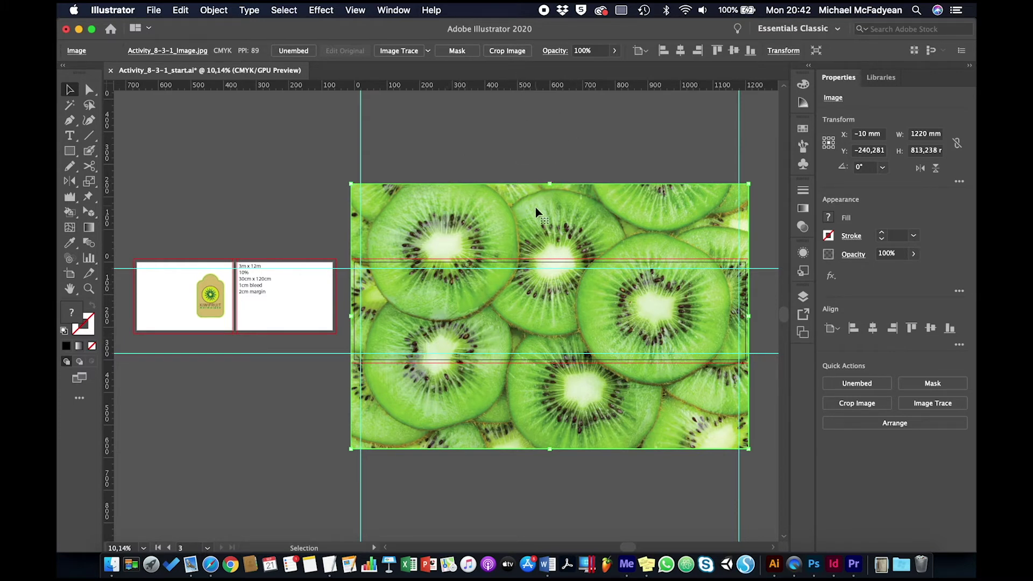
Step: Crop the kiwi photo so its left, right, top and bottom edges meet the bleed lines
{"action": "left_click", "coordinate": [507, 50]}
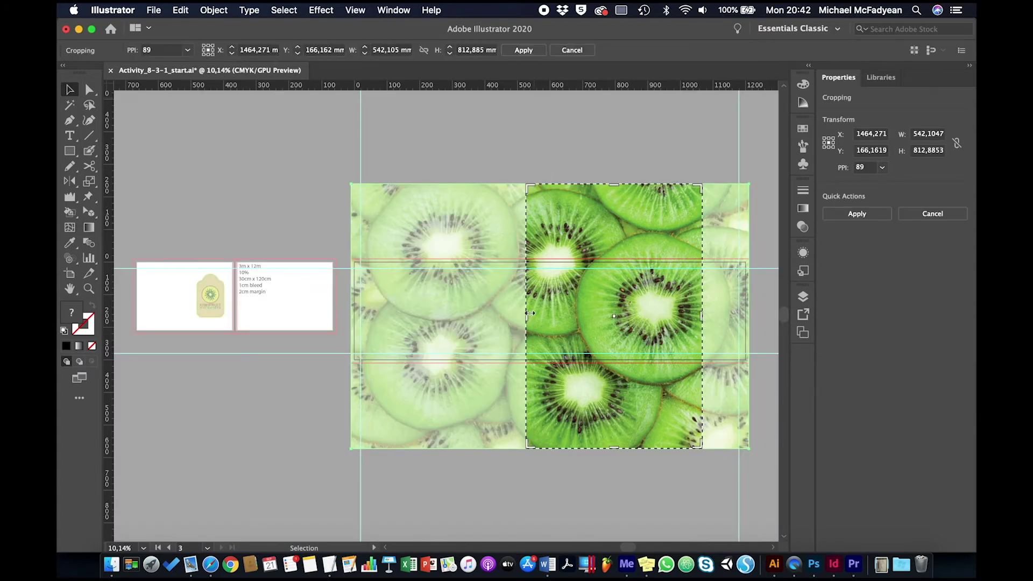
{"action": "left_click_drag", "start_coordinate": [530, 313], "coordinate": [355, 306]}
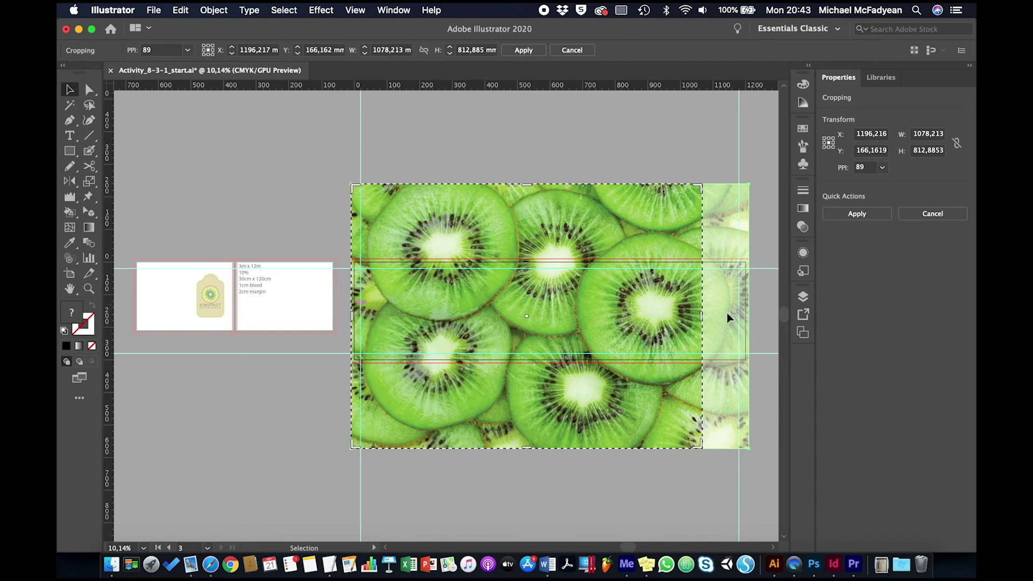
{"action": "left_click_drag", "start_coordinate": [704, 317], "coordinate": [753, 321]}
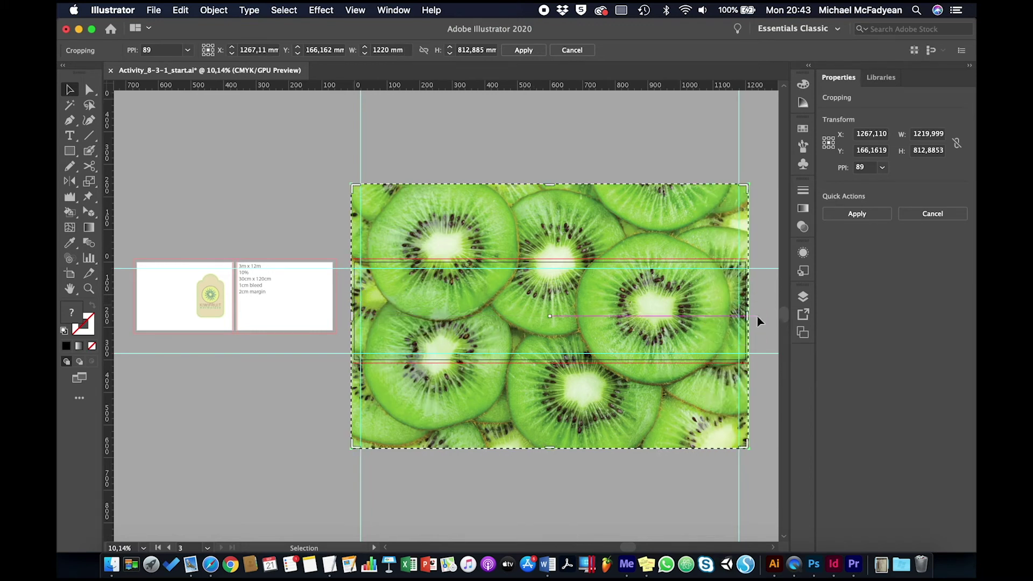
{"action": "left_click_drag", "start_coordinate": [550, 186], "coordinate": [547, 260]}
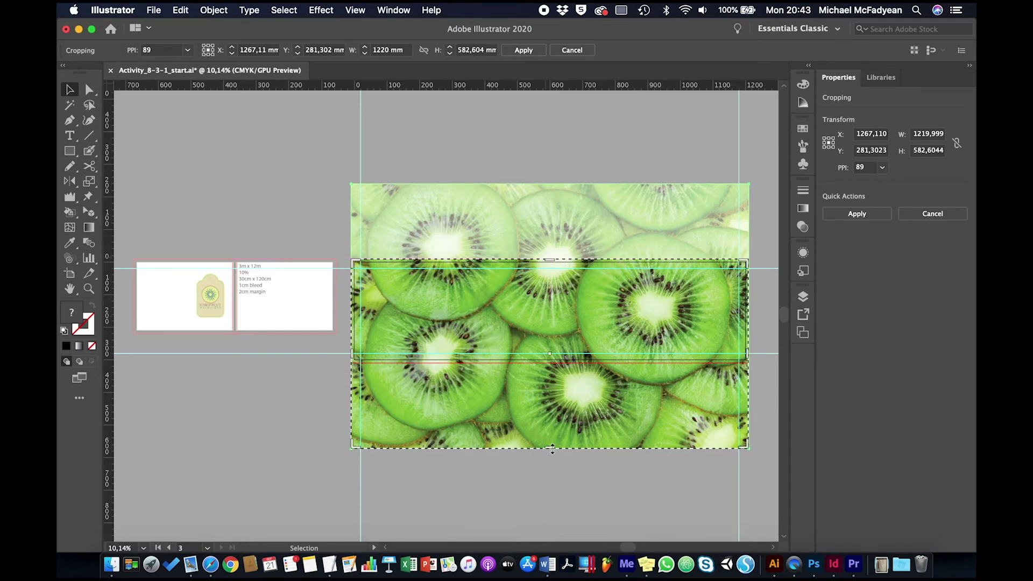
{"action": "left_click_drag", "start_coordinate": [551, 447], "coordinate": [554, 362]}
{"action": "left_click", "coordinate": [524, 49]}
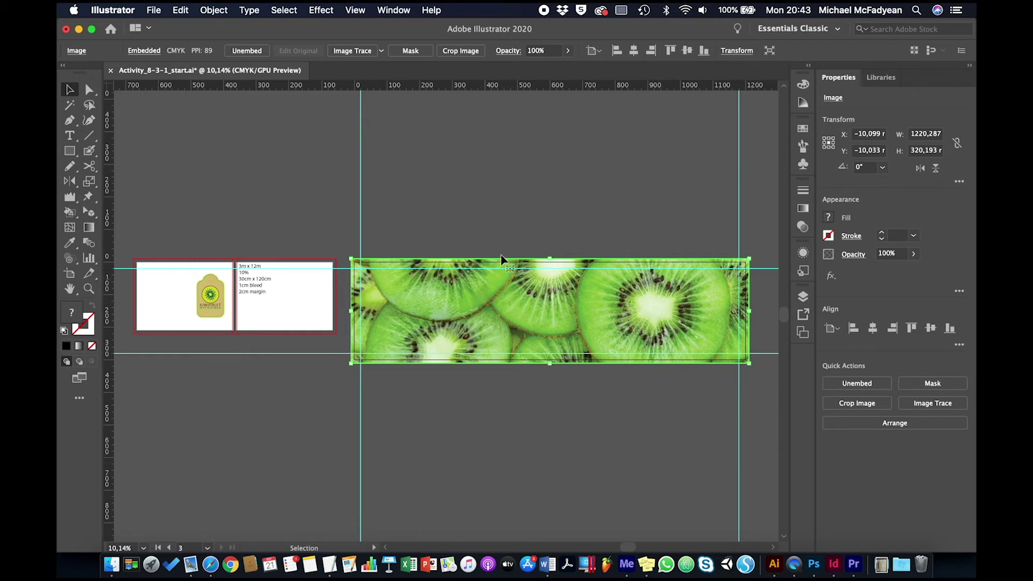
Step: Confirm Document Raster Effects Settings at CMYK, High (300 ppi) with a transparent background
{"action": "left_click", "coordinate": [325, 12]}
{"action": "left_click", "coordinate": [359, 59]}
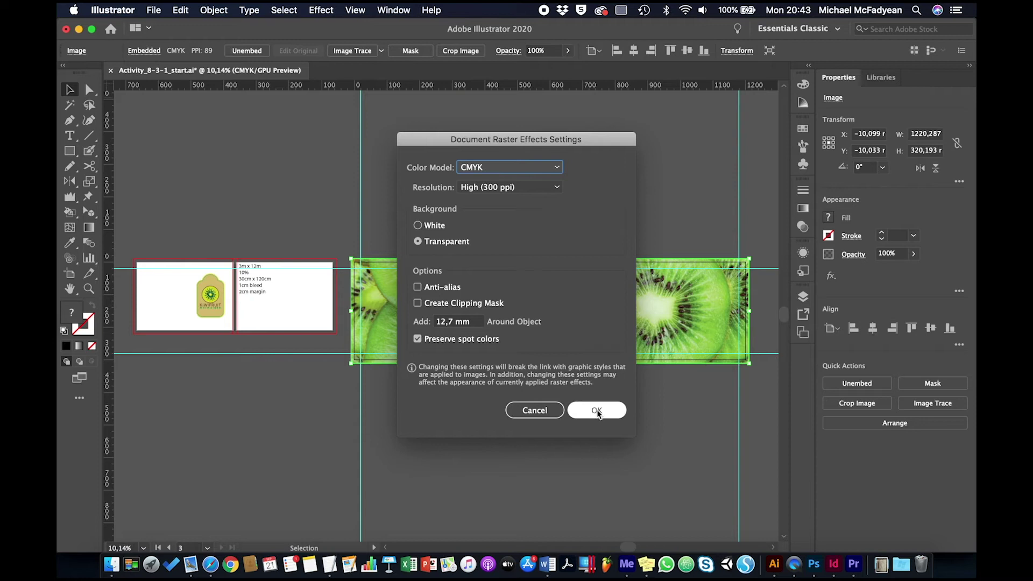
{"action": "left_click", "coordinate": [597, 411]}
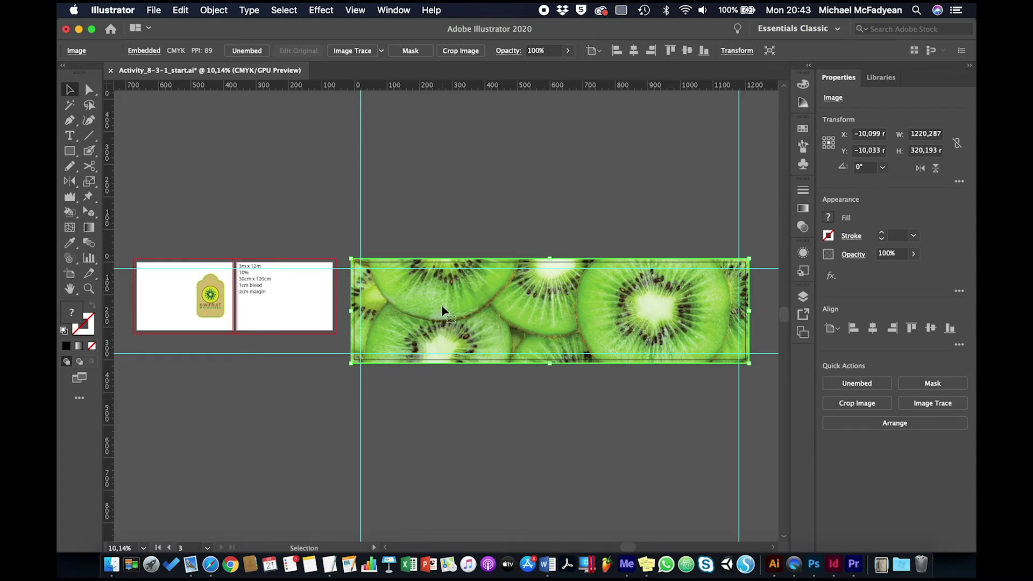
Step: Zoom in on the logo, enter its group, and delete the tan label shape
{"action": "left_click", "coordinate": [212, 303]}
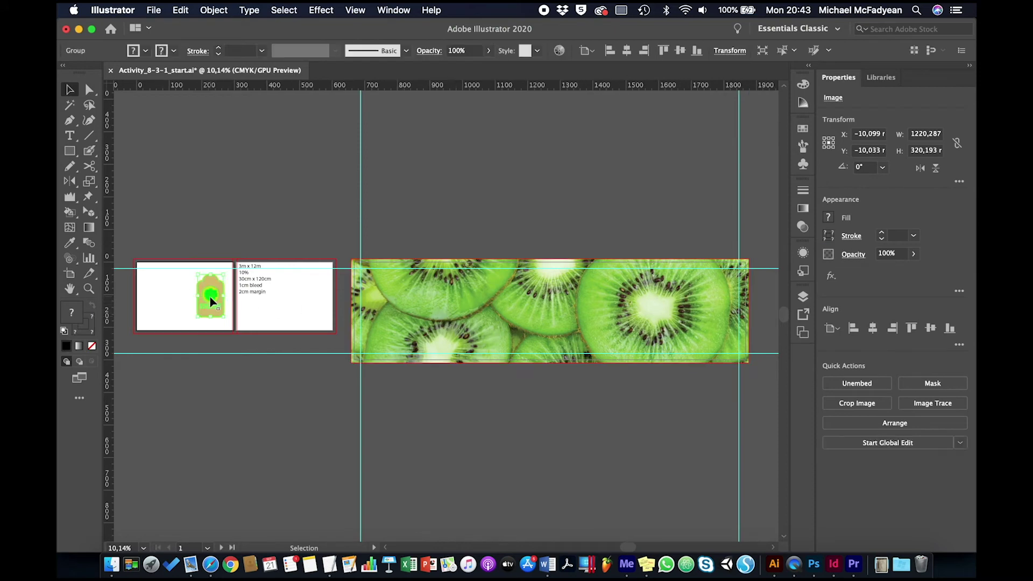
{"action": "key", "text": "super+equal"}
{"action": "key", "text": "super+equal"}
{"action": "key", "text": "super+equal"}
{"action": "key", "text": "super+equal"}
{"action": "key", "text": "super+equal"}
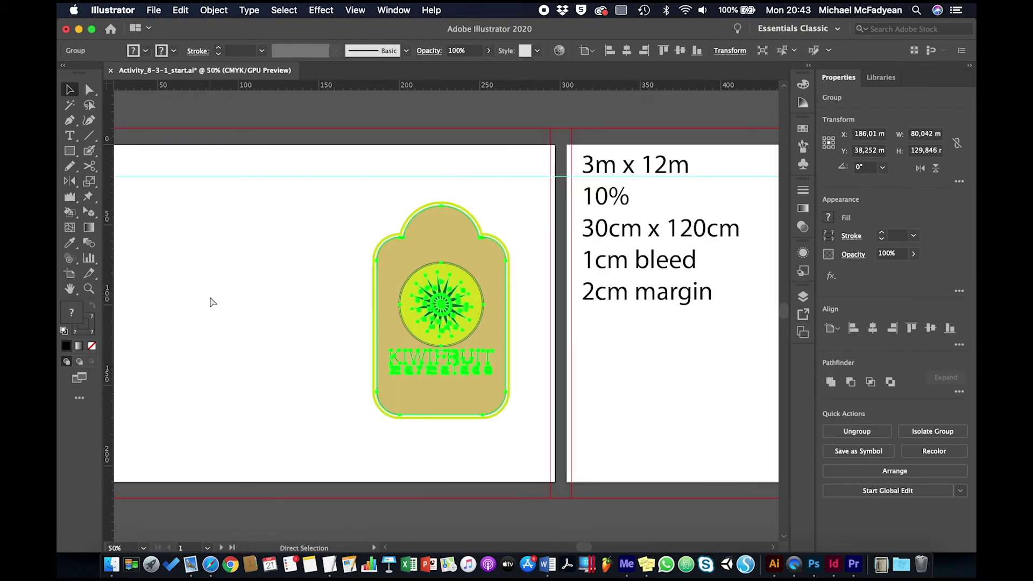
{"action": "double_click", "coordinate": [435, 237]}
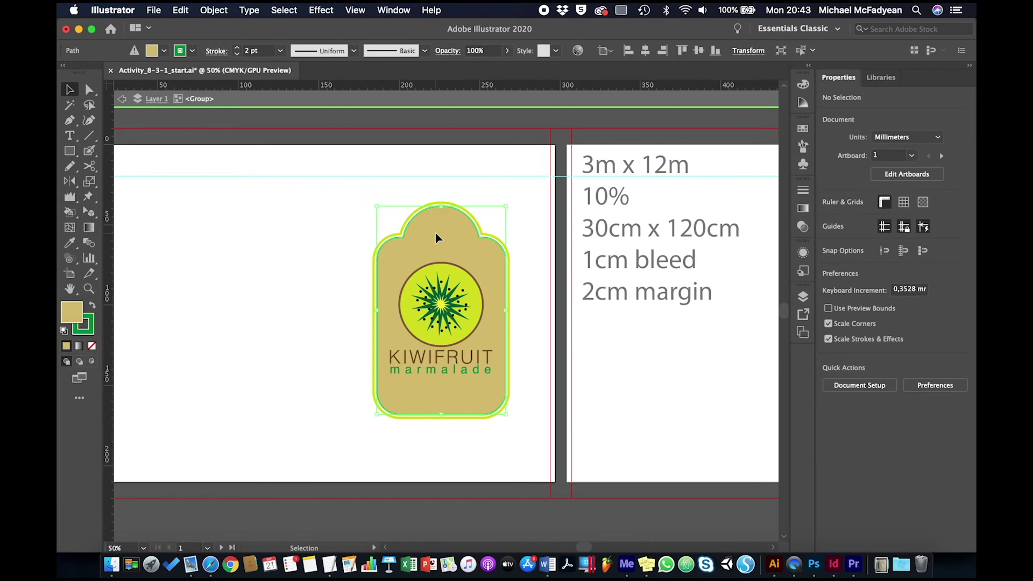
{"action": "left_click", "coordinate": [435, 237]}
{"action": "key", "text": "Delete"}
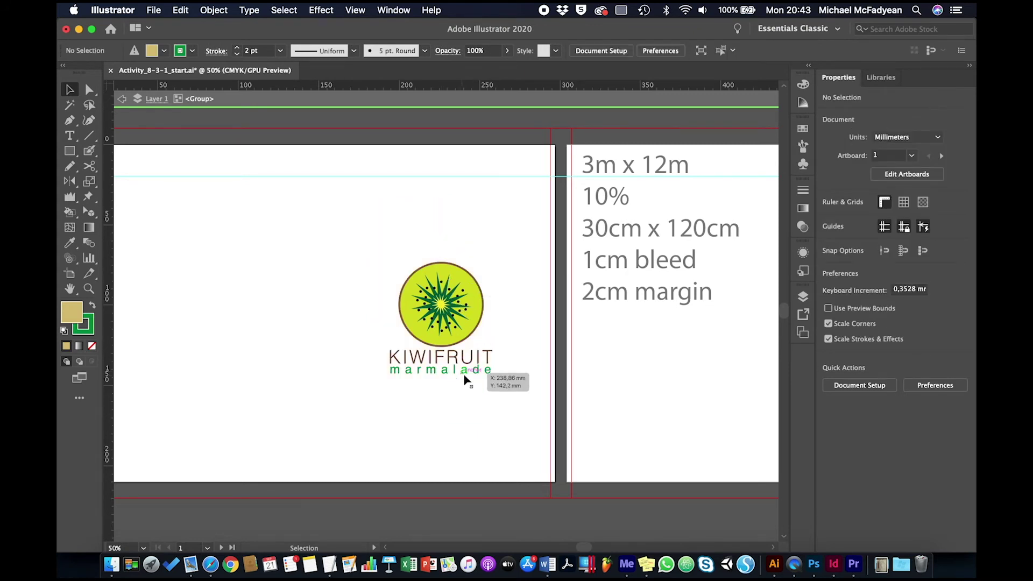
Step: Select the KIWIFRUIT marmalade lettering, then the green kiwi circle
{"action": "left_click", "coordinate": [487, 358]}
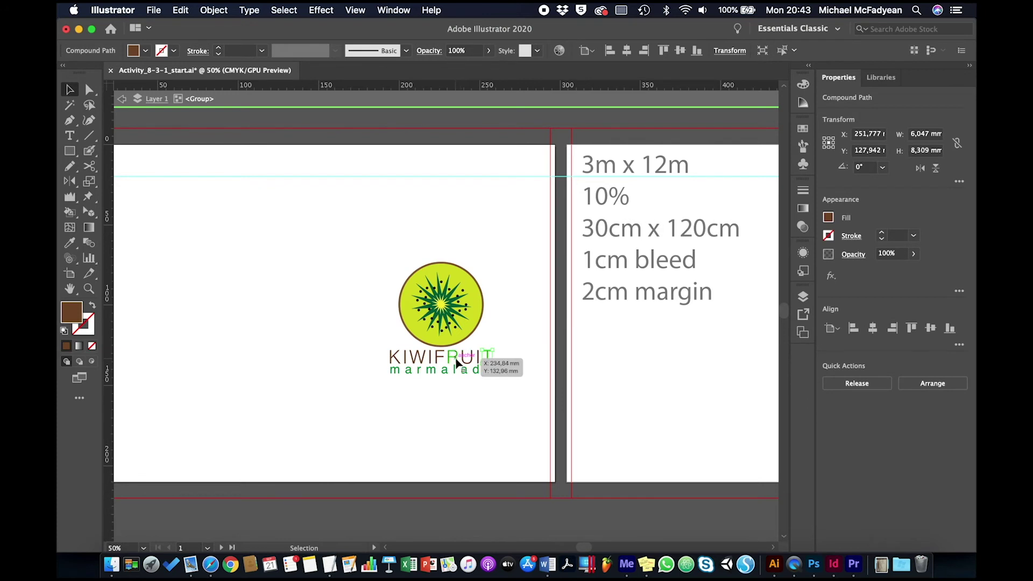
{"action": "left_click", "coordinate": [455, 359]}
{"action": "left_click", "coordinate": [461, 411]}
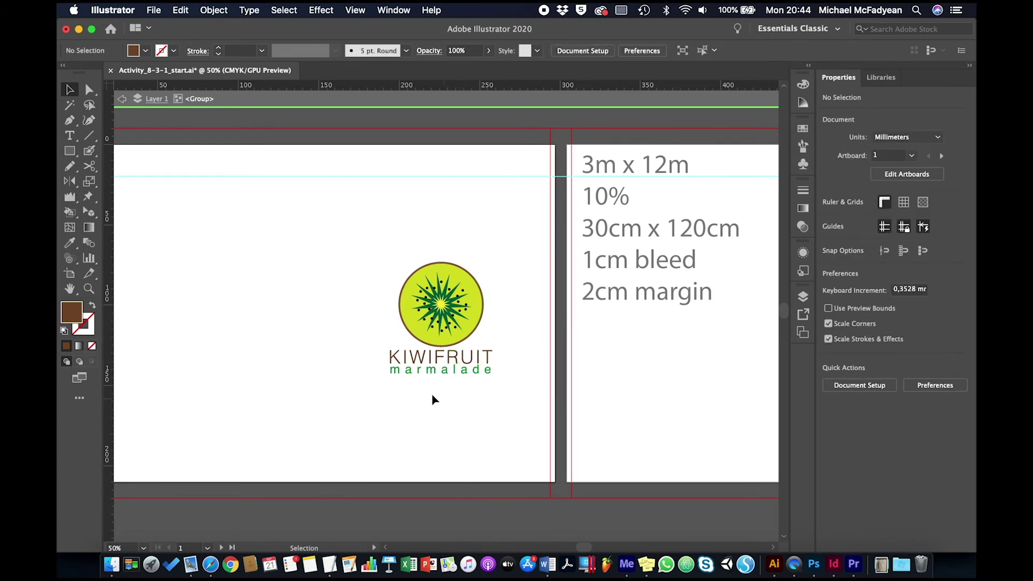
{"action": "left_click_drag", "start_coordinate": [361, 386], "coordinate": [495, 362]}
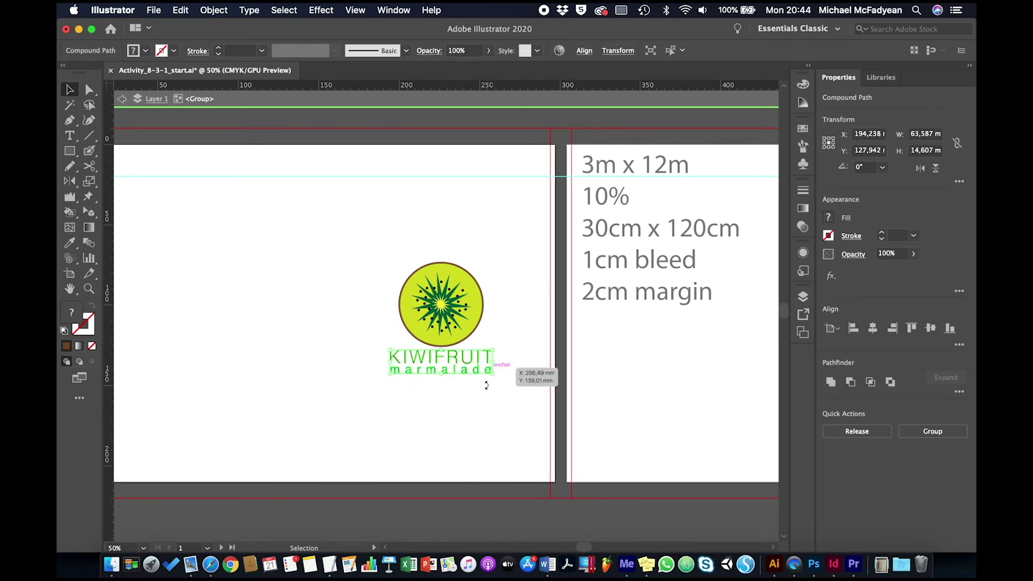
{"action": "left_click", "coordinate": [501, 318]}
{"action": "left_click", "coordinate": [467, 275]}
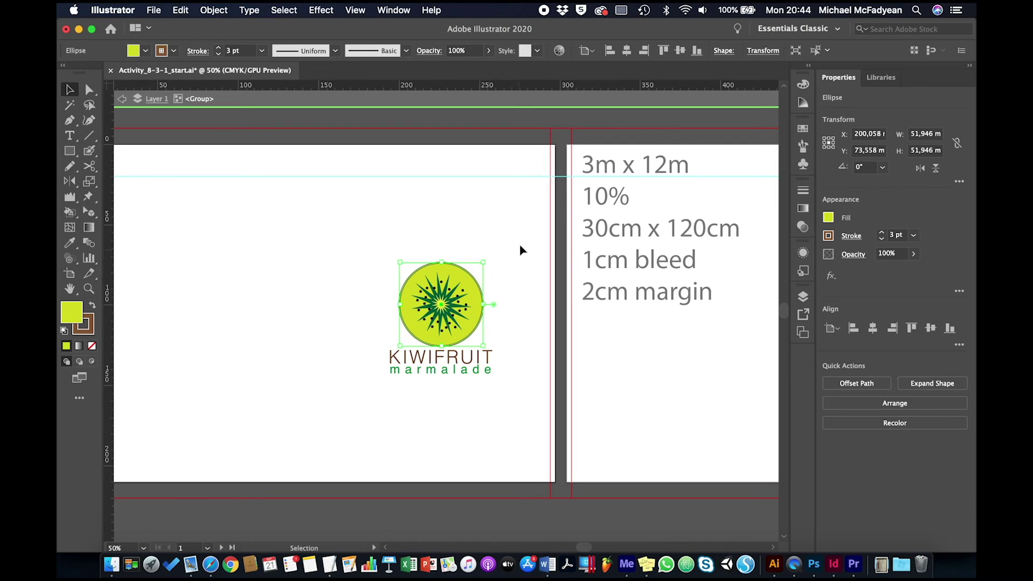
Step: Toggle Scale Strokes & Effects, test-enlarge the kiwi circle, then undo the enlargement
{"action": "left_click", "coordinate": [754, 52]}
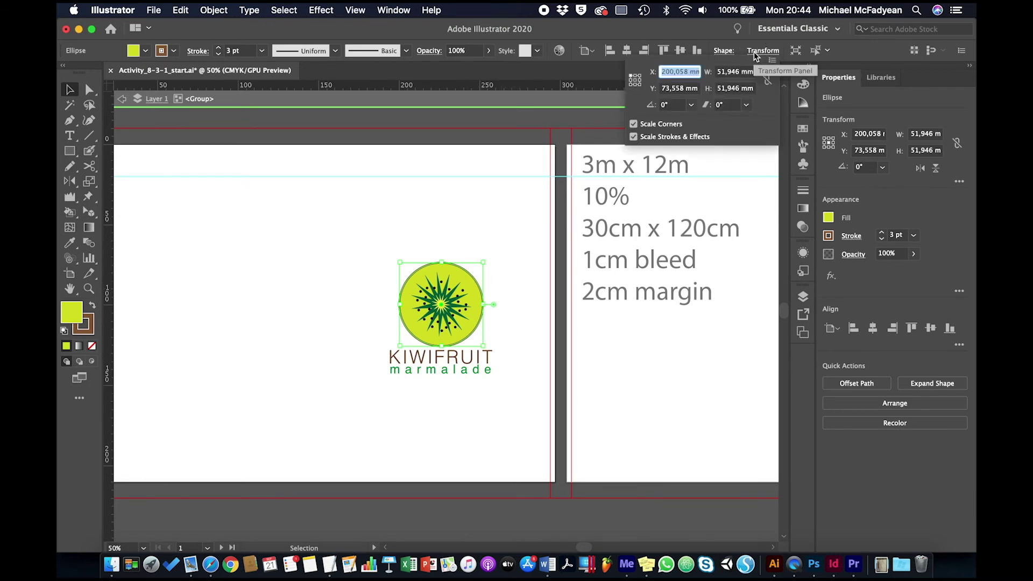
{"action": "left_click", "coordinate": [634, 136]}
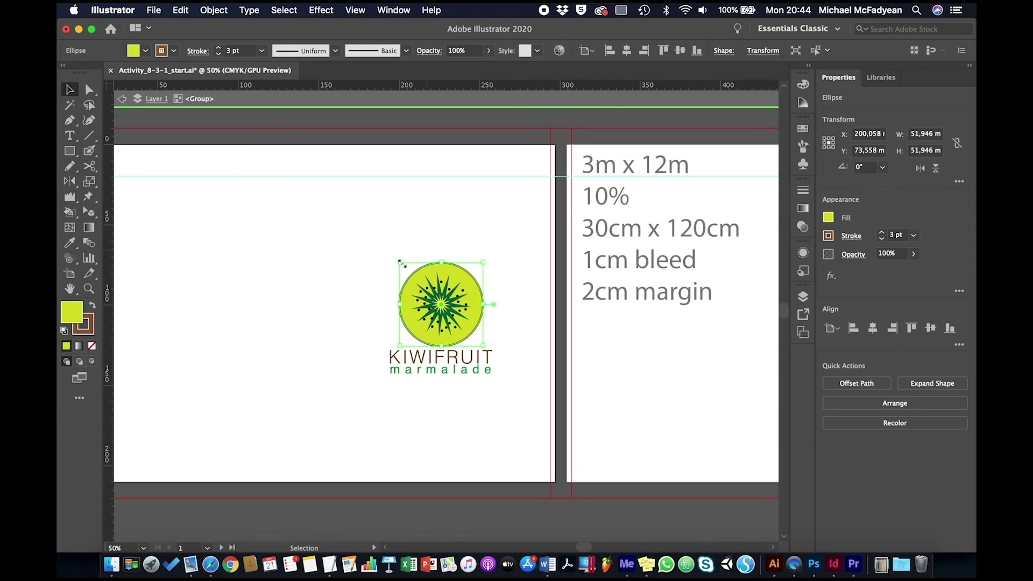
{"action": "left_click_drag", "start_coordinate": [401, 263], "coordinate": [219, 158]}
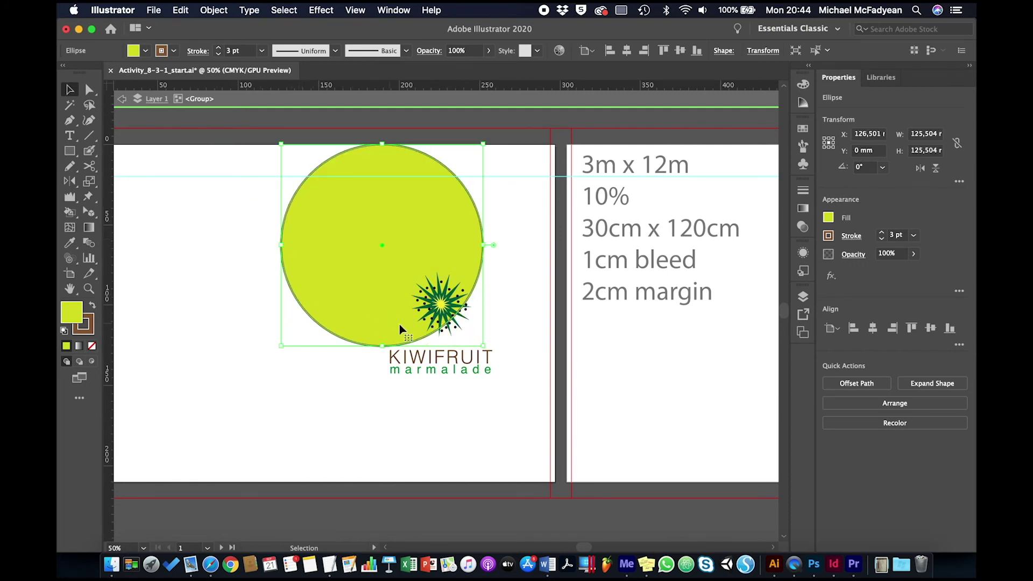
{"action": "key", "text": "super+shift+b"}
{"action": "key", "text": "super+z"}
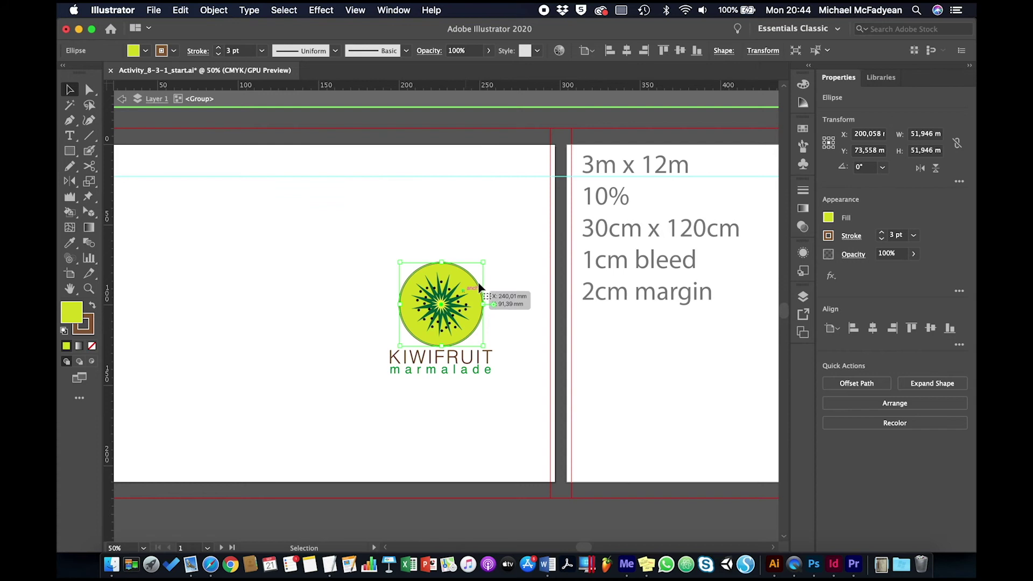
Step: Turn on Scale Strokes & Effects, enlarge the circle again to check, and undo it
{"action": "left_click", "coordinate": [756, 51]}
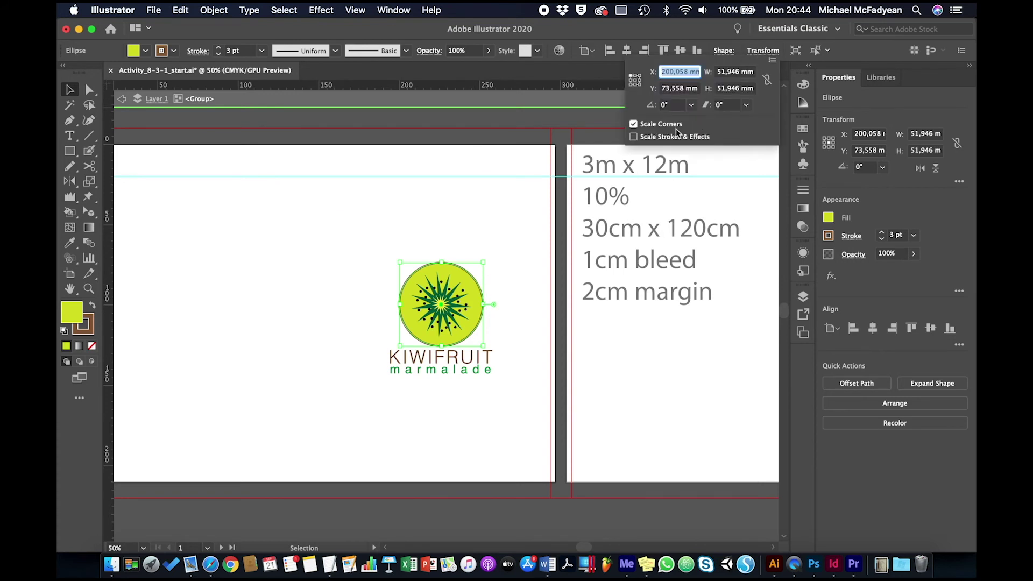
{"action": "left_click", "coordinate": [633, 137]}
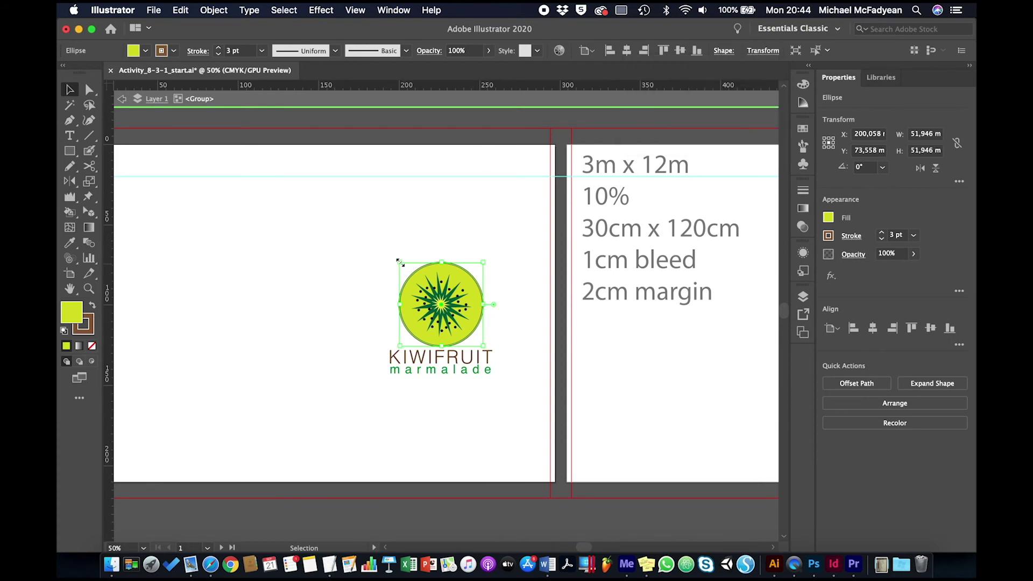
{"action": "left_click_drag", "start_coordinate": [399, 262], "coordinate": [244, 97]}
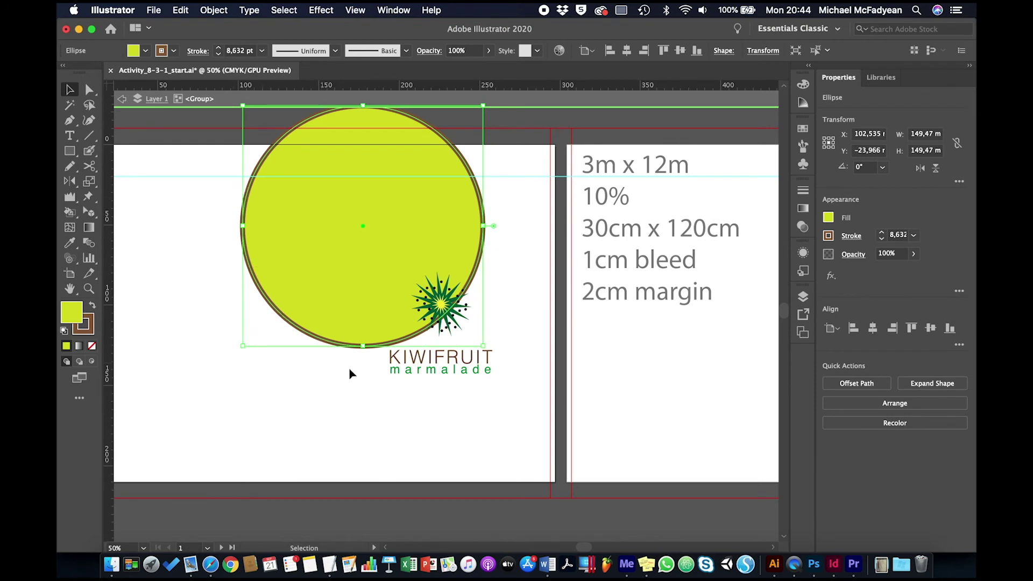
{"action": "key", "text": "a"}
{"action": "key", "text": "v"}
{"action": "key", "text": "super+z"}
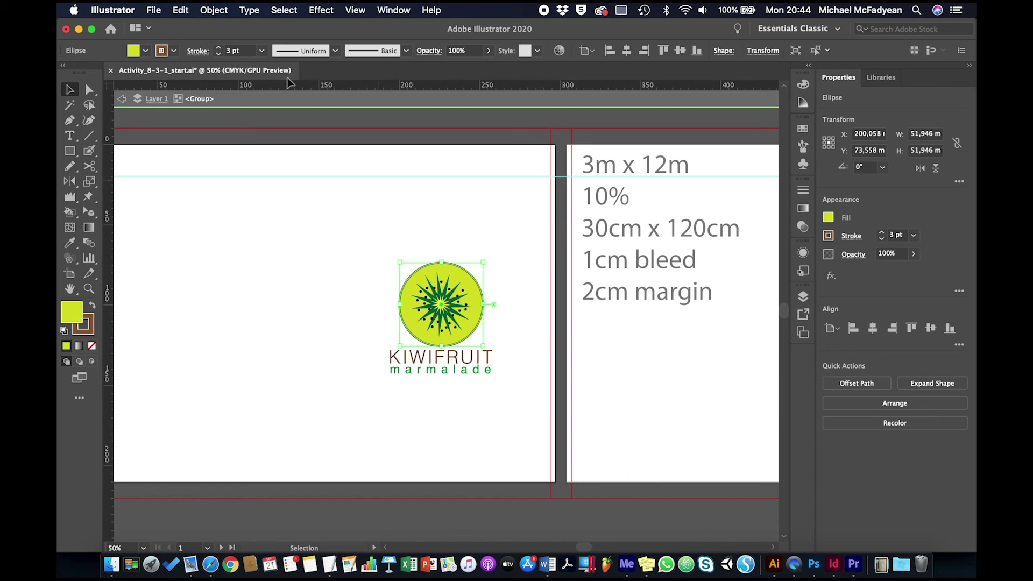
Step: Expand the kiwi circle's fill and stroke with Object > Expand
{"action": "left_click", "coordinate": [219, 14]}
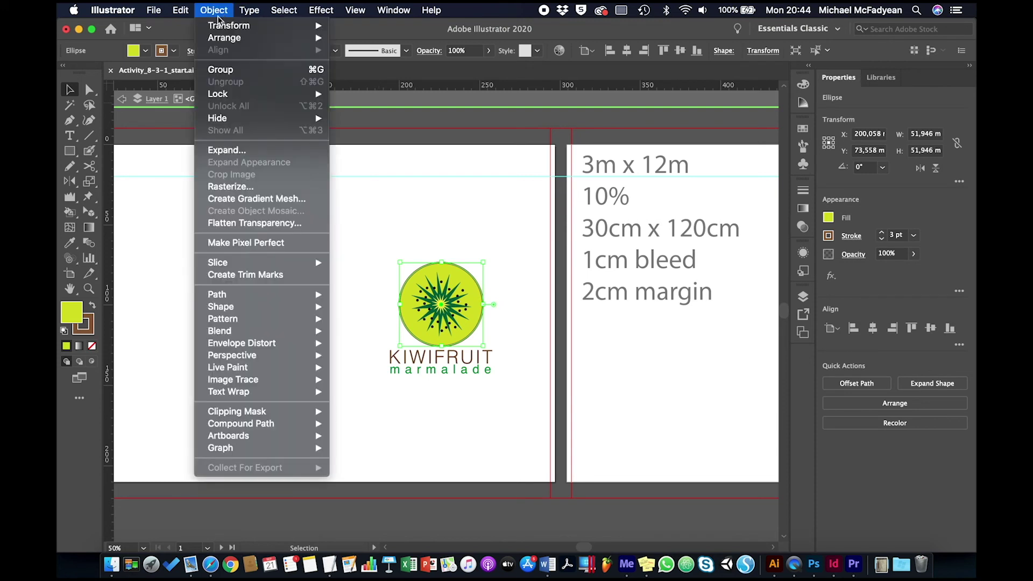
{"action": "left_click", "coordinate": [231, 148]}
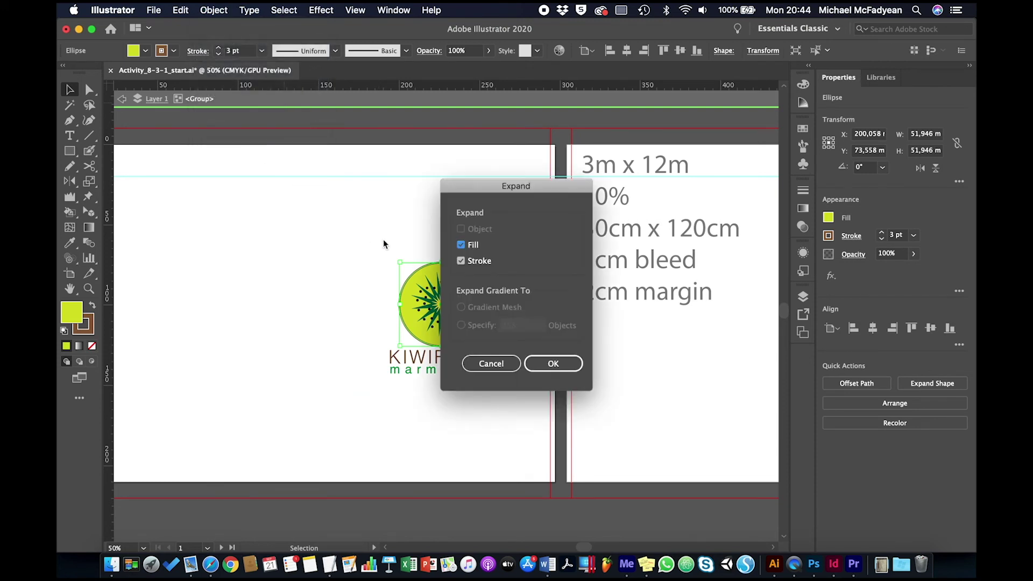
{"action": "left_click", "coordinate": [545, 363]}
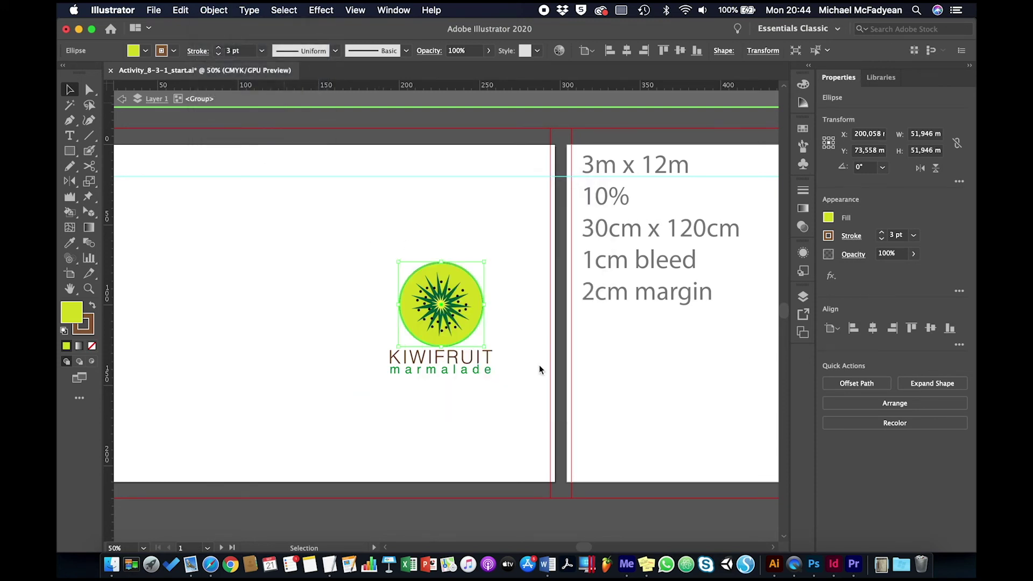
Step: Inspect the expanded brown outer ring and yellow-green inner circle inside the logo group
{"action": "left_click", "coordinate": [508, 293]}
{"action": "left_click", "coordinate": [479, 289]}
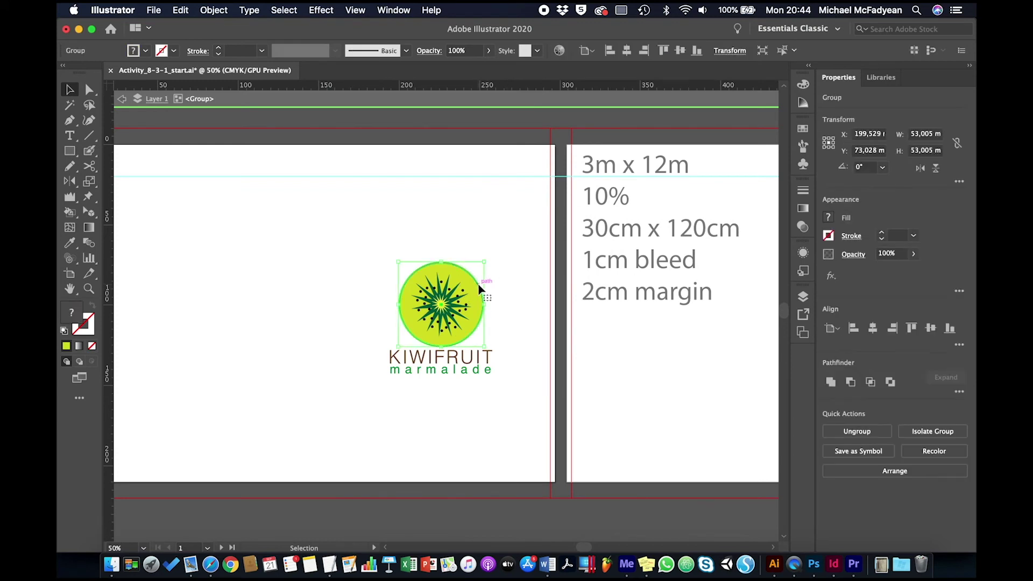
{"action": "double_click", "coordinate": [479, 289]}
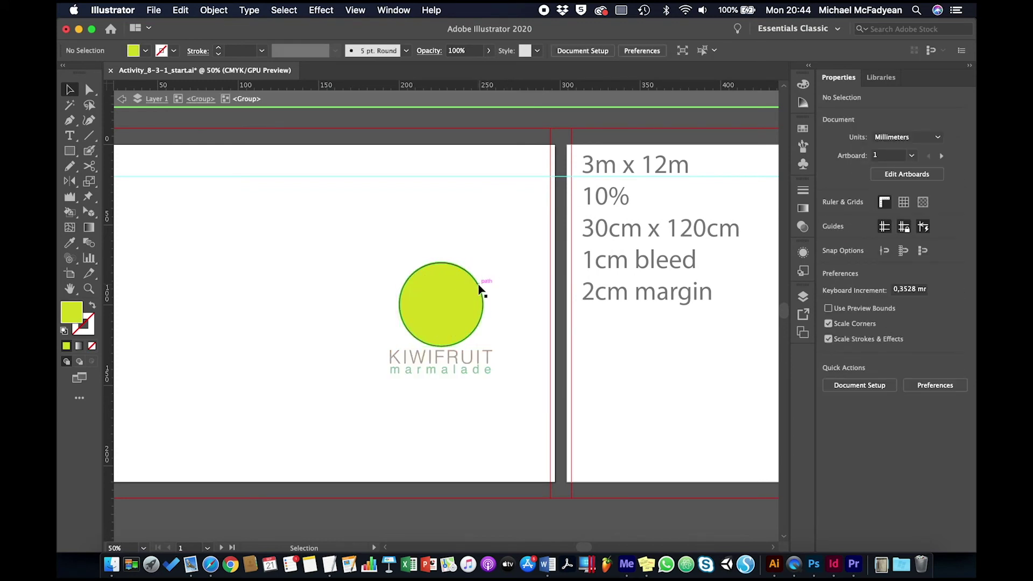
{"action": "left_click", "coordinate": [478, 289]}
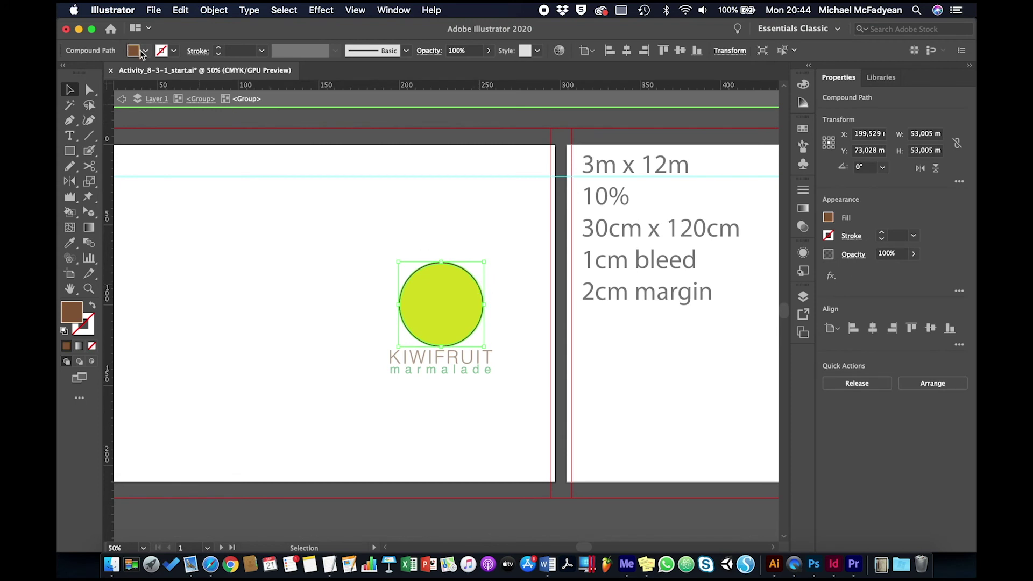
{"action": "left_click", "coordinate": [444, 302]}
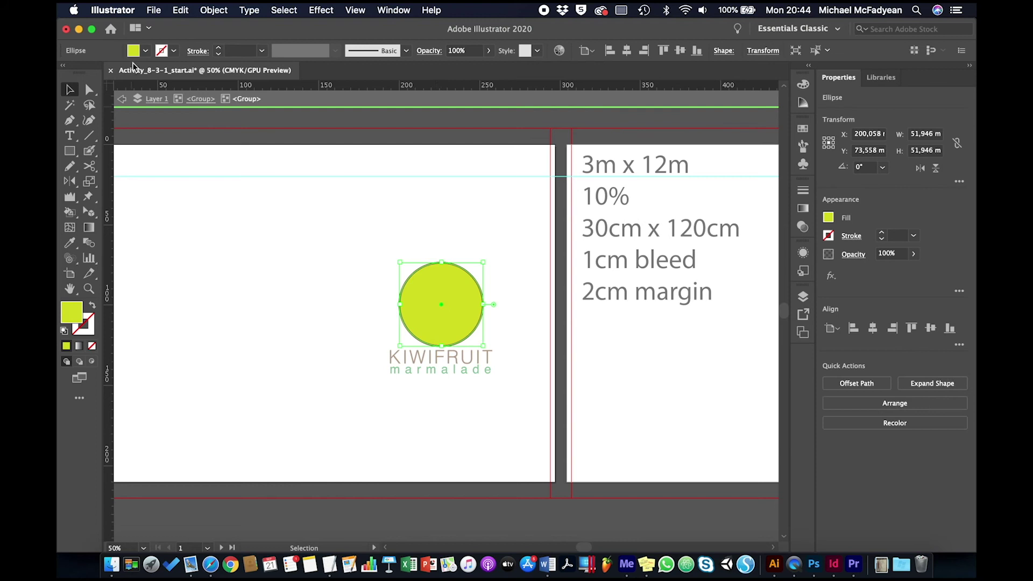
{"action": "double_click", "coordinate": [493, 237]}
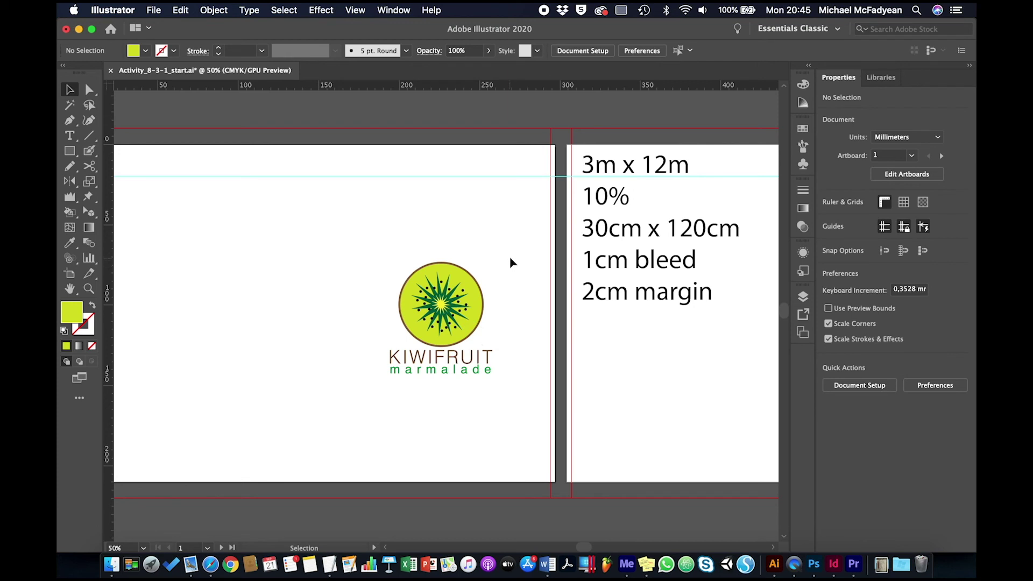
Step: Move the kiwi logo group onto the kiwi photo banner artboard
{"action": "left_click", "coordinate": [469, 304]}
{"action": "key", "text": "a"}
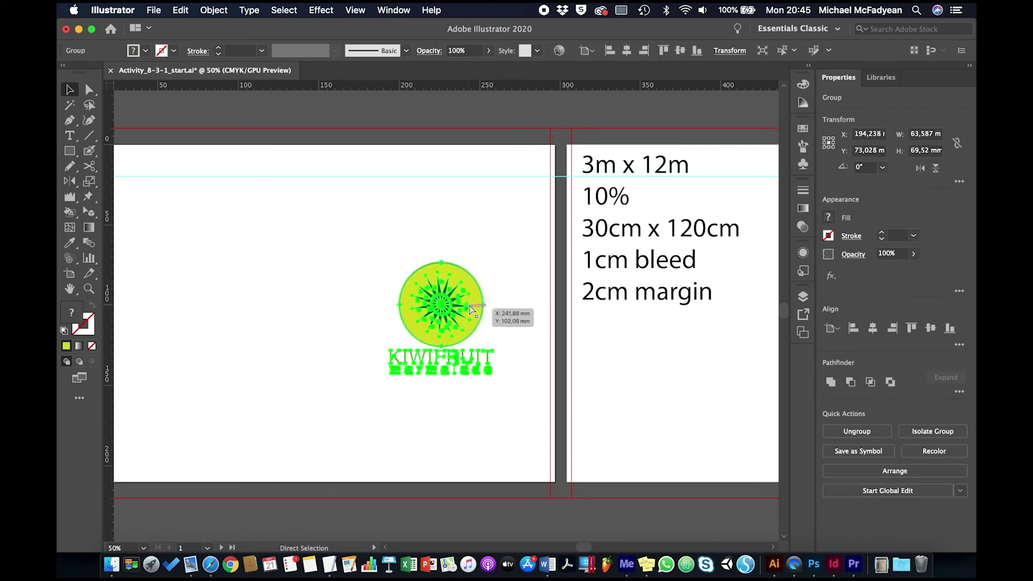
{"action": "key", "text": "super+alt+0"}
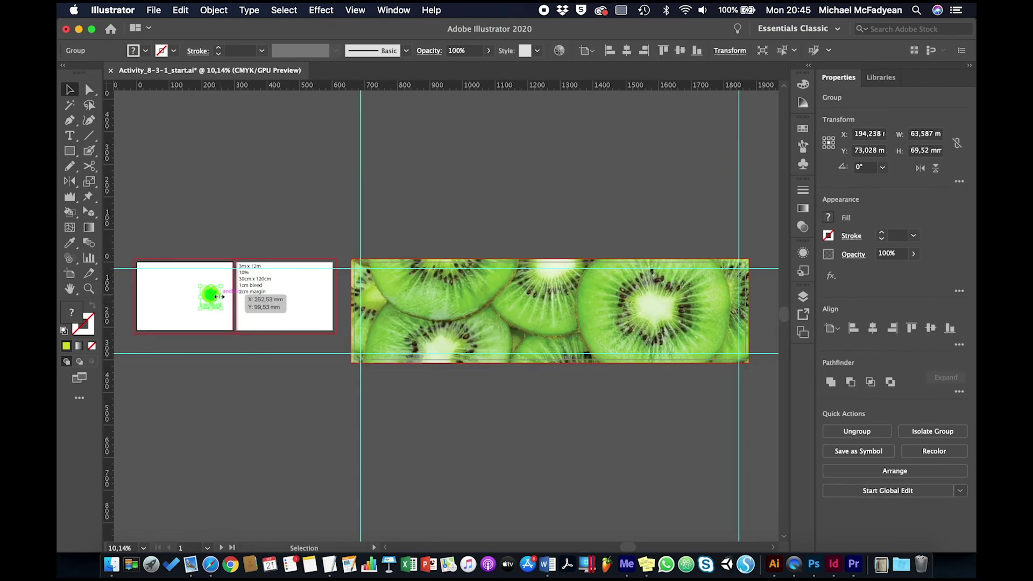
{"action": "left_click_drag", "start_coordinate": [219, 297], "coordinate": [664, 359]}
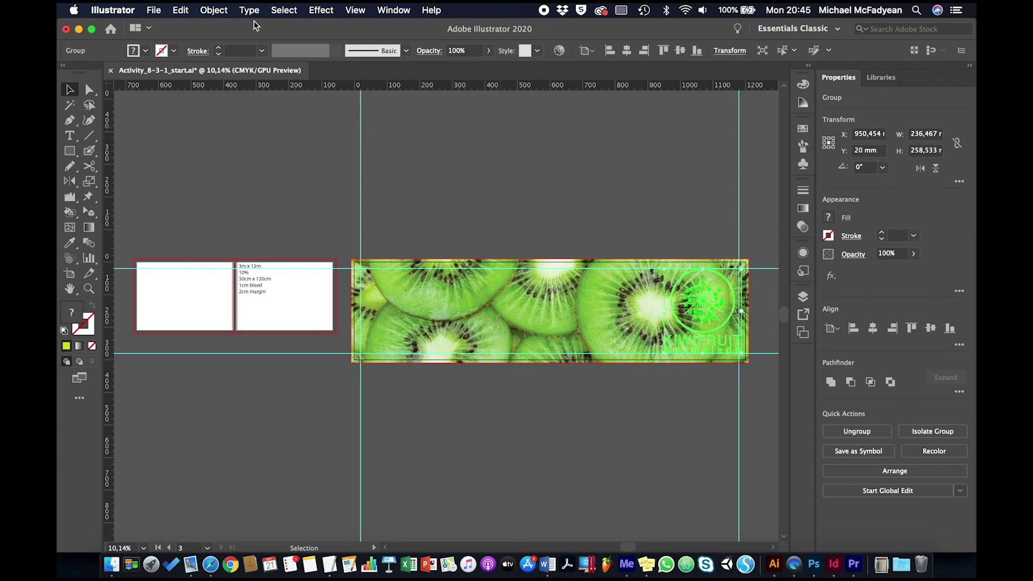
Step: Bring the logo in front of the photo and nudge it slightly left
{"action": "left_click", "coordinate": [214, 10]}
{"action": "mouse_move", "coordinate": [313, 37]}
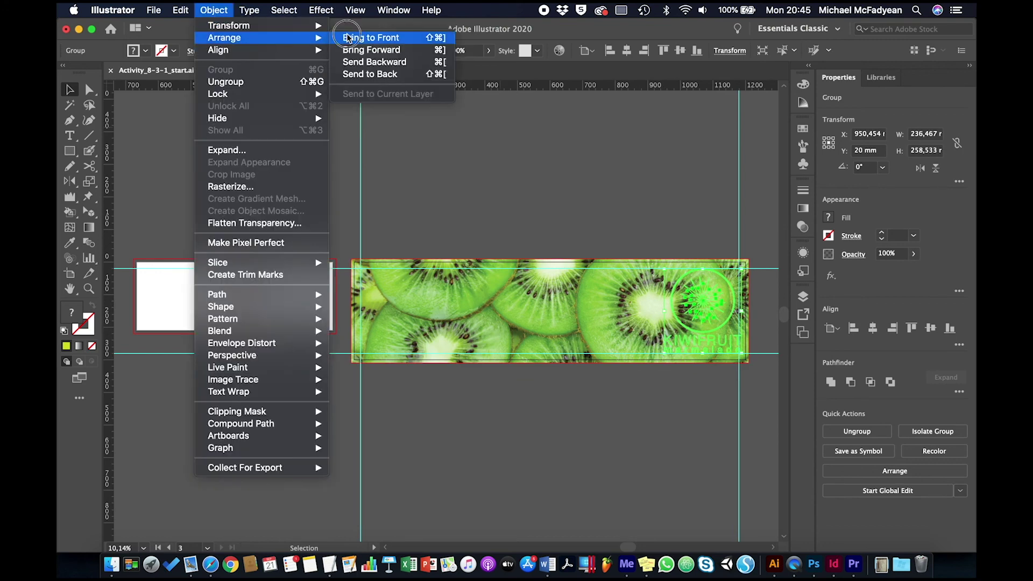
{"action": "left_click", "coordinate": [372, 37]}
{"action": "key", "text": "shift+Left"}
{"action": "key", "text": "shift+Left"}
{"action": "key", "text": "shift+Left"}
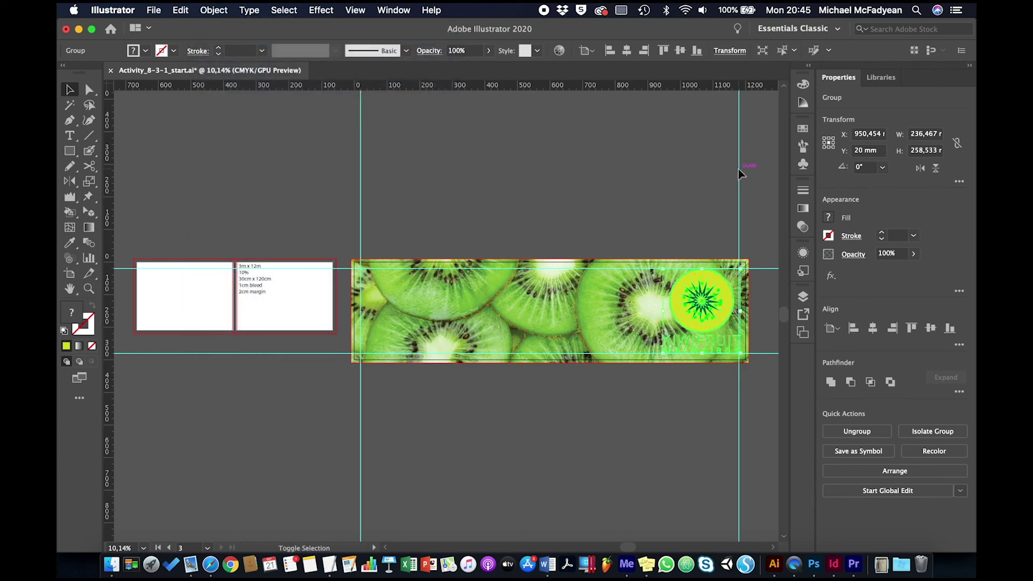
{"action": "key", "text": "shift+Left"}
{"action": "key", "text": "shift+Left"}
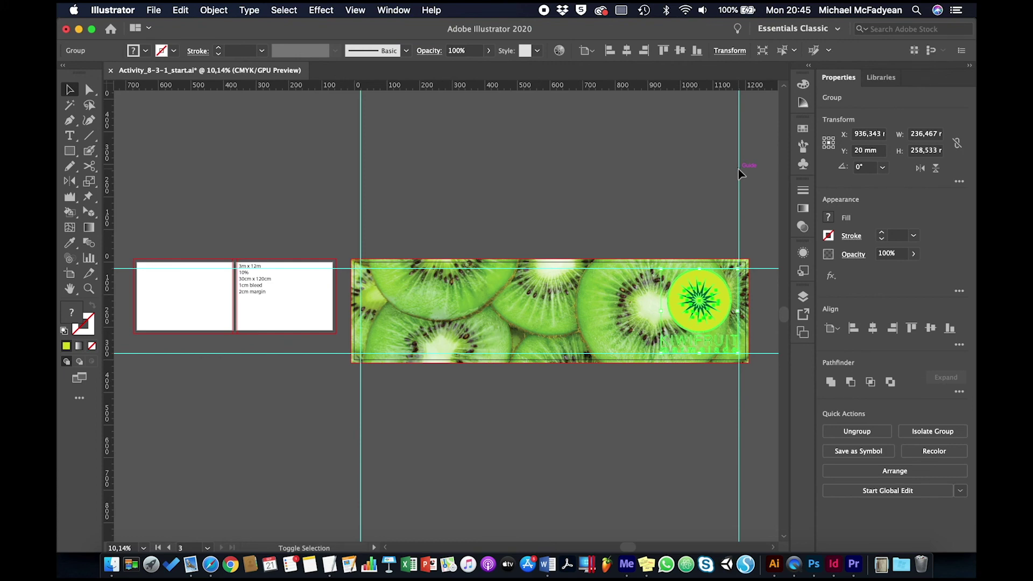
{"action": "left_click", "coordinate": [685, 215]}
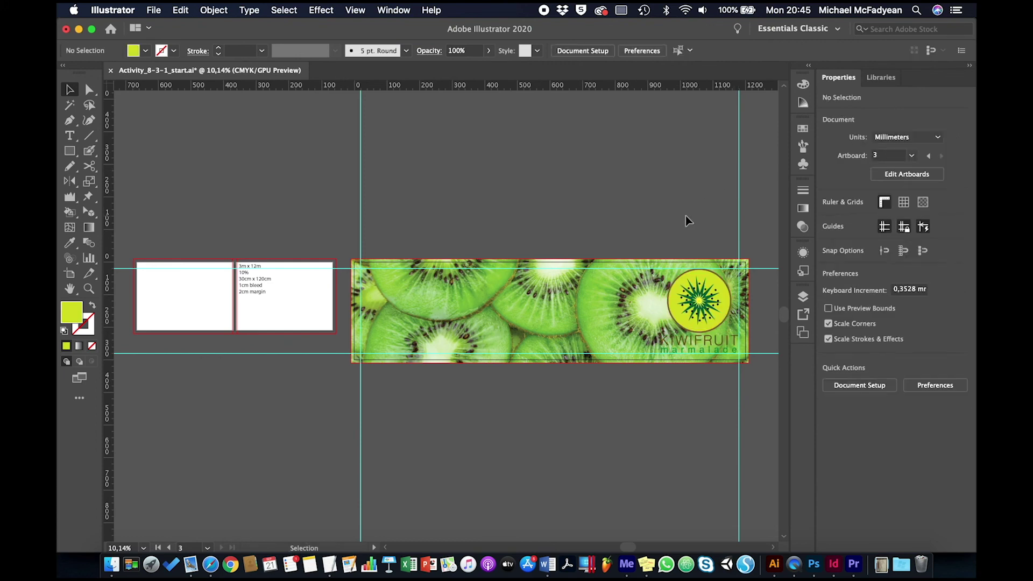
Step: Give the KIWIFRUIT marmalade lettering inside the logo group a white fill
{"action": "left_click", "coordinate": [723, 341]}
{"action": "key", "text": "super+equal"}
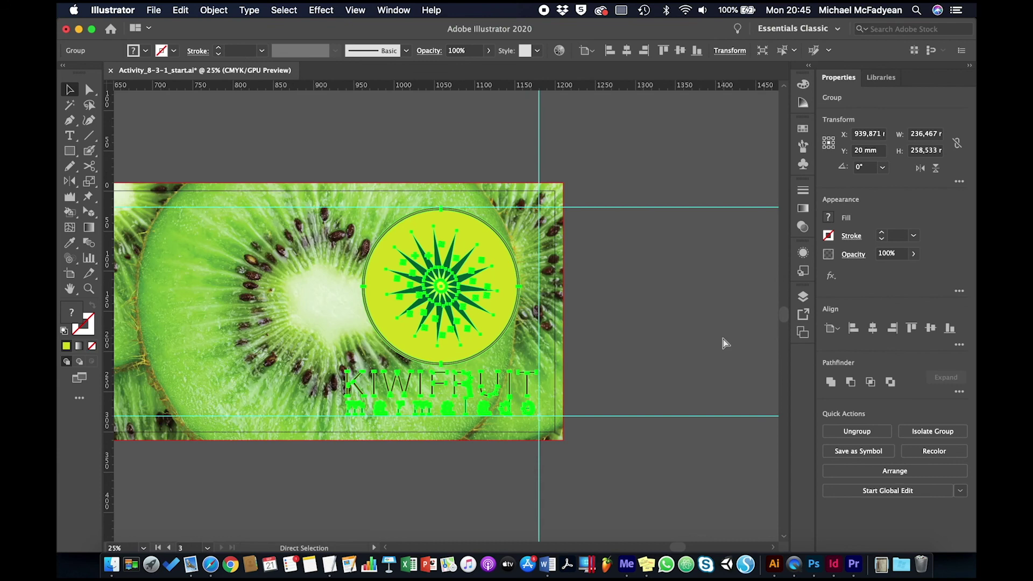
{"action": "double_click", "coordinate": [432, 365]}
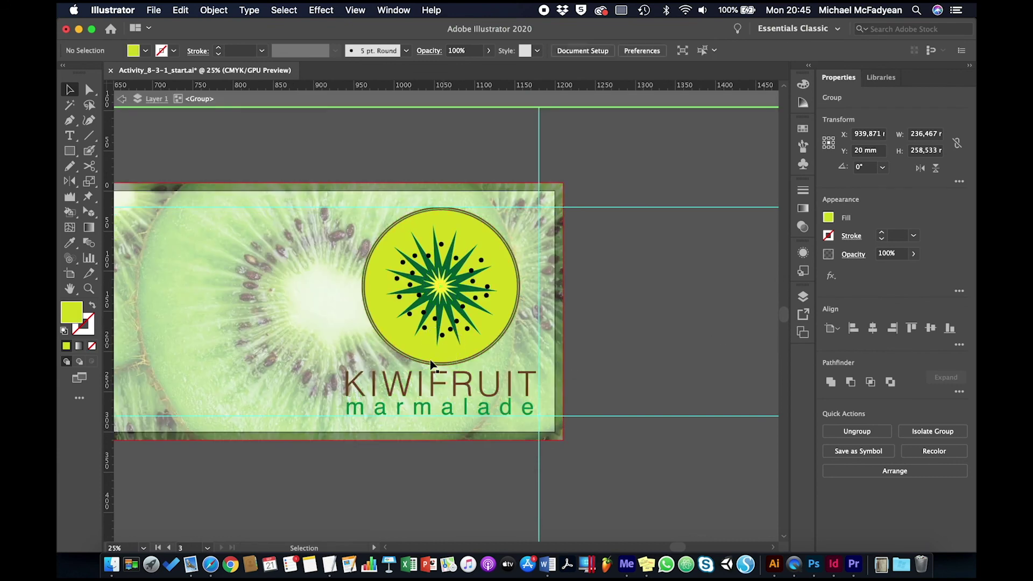
{"action": "left_click", "coordinate": [533, 384]}
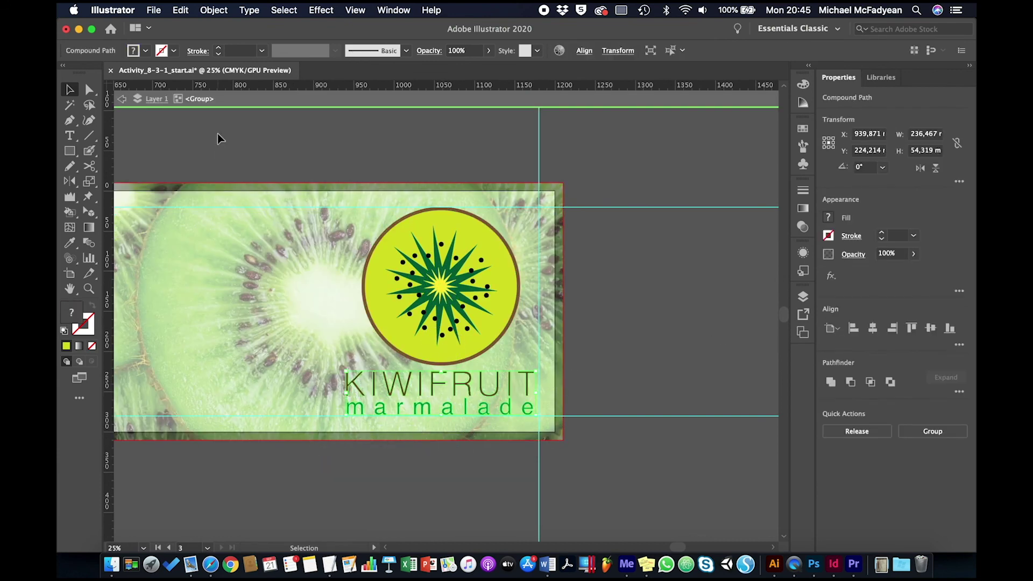
{"action": "left_click", "coordinate": [145, 50]}
{"action": "left_click", "coordinate": [82, 71]}
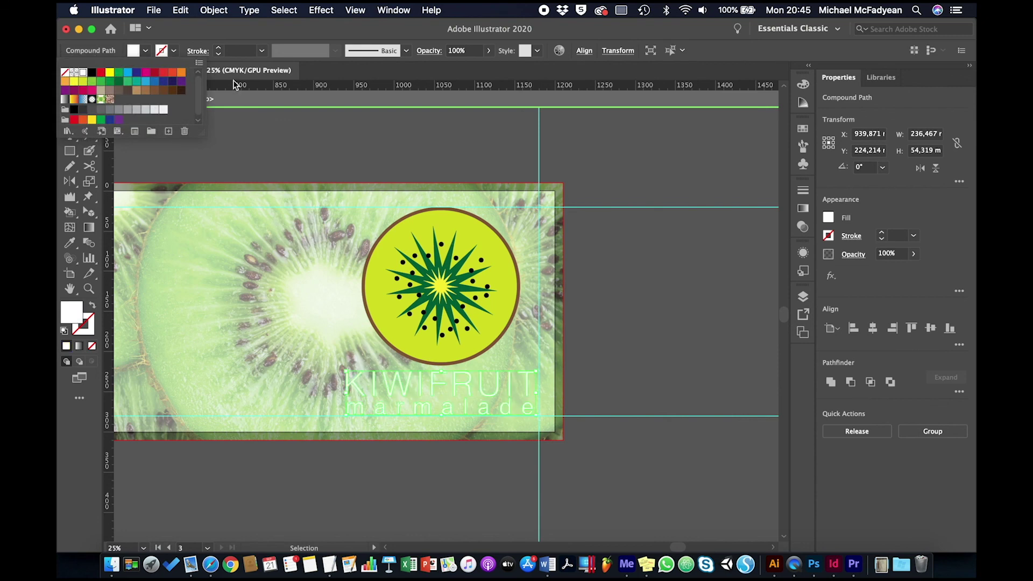
{"action": "key", "text": "Escape"}
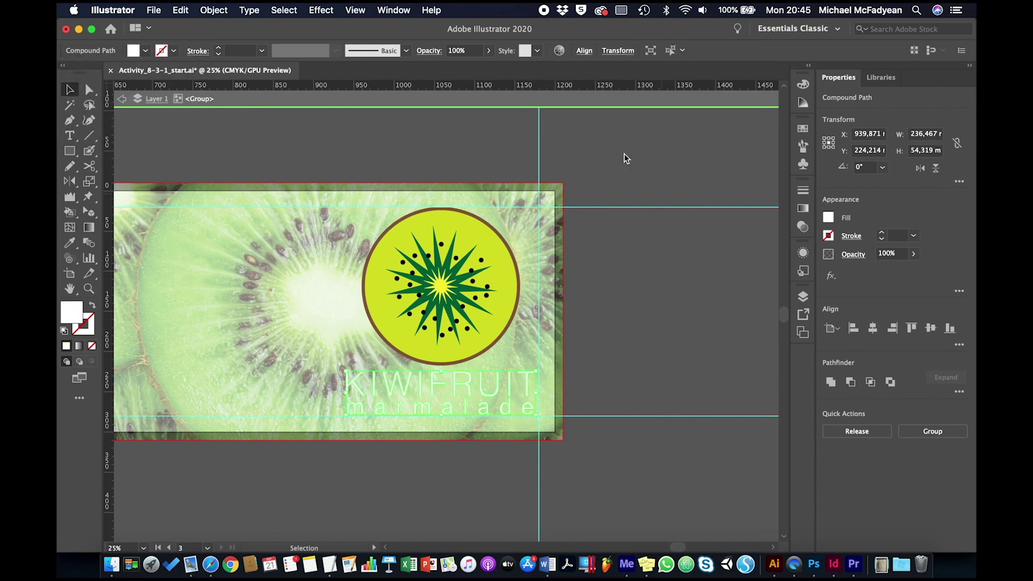
{"action": "double_click", "coordinate": [624, 156]}
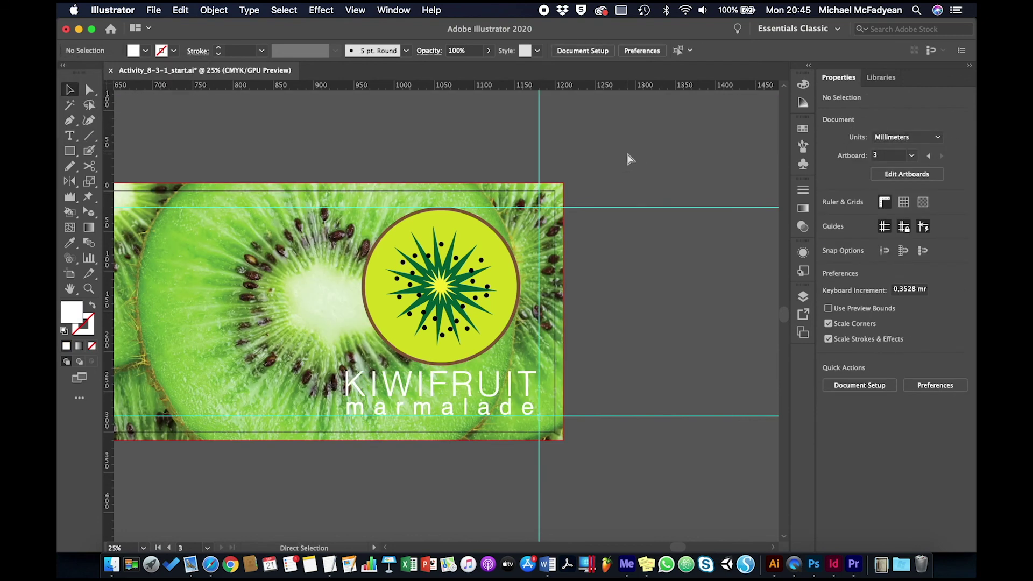
{"action": "key", "text": "super+0"}
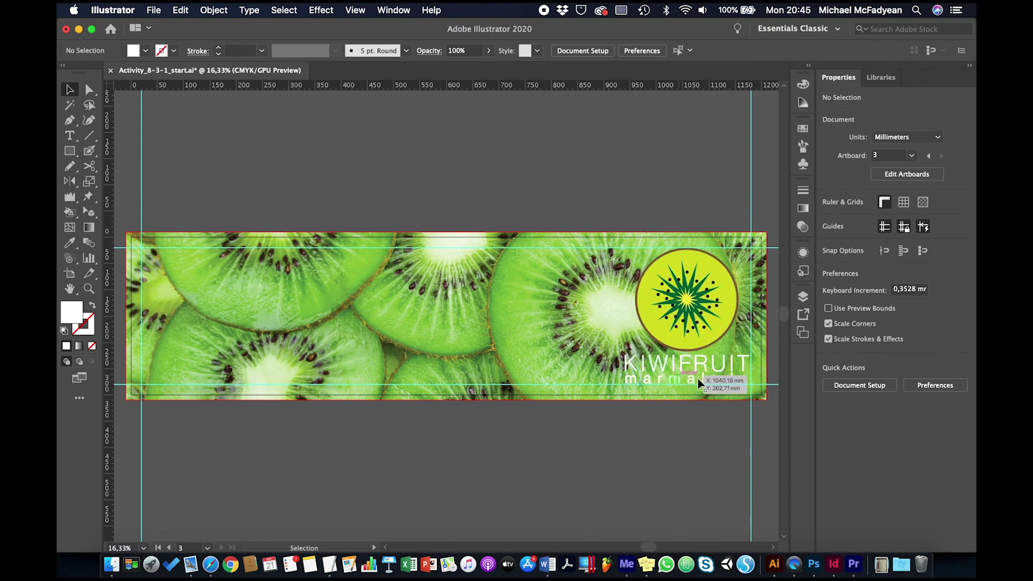
{"action": "left_click", "coordinate": [347, 338]}
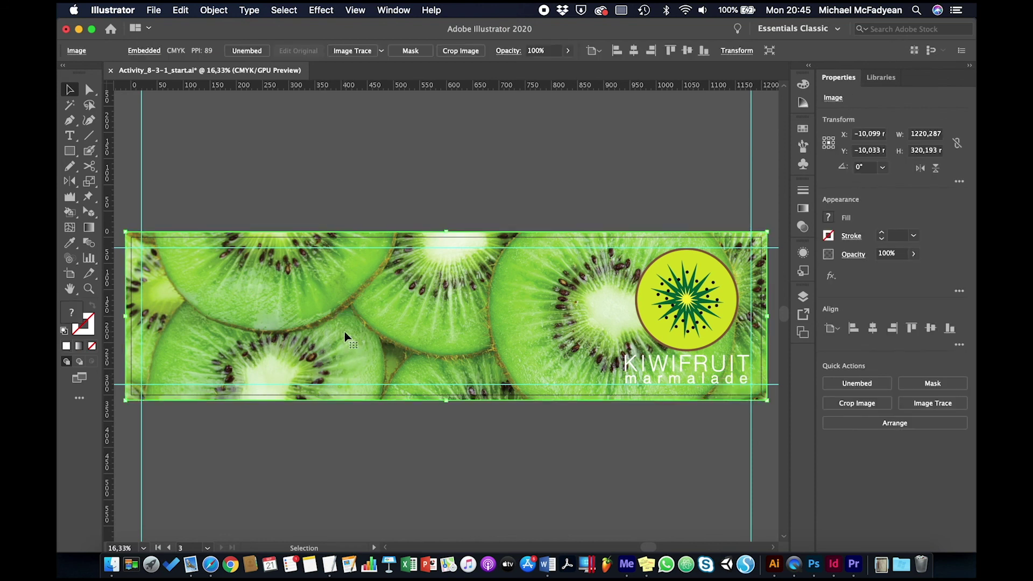